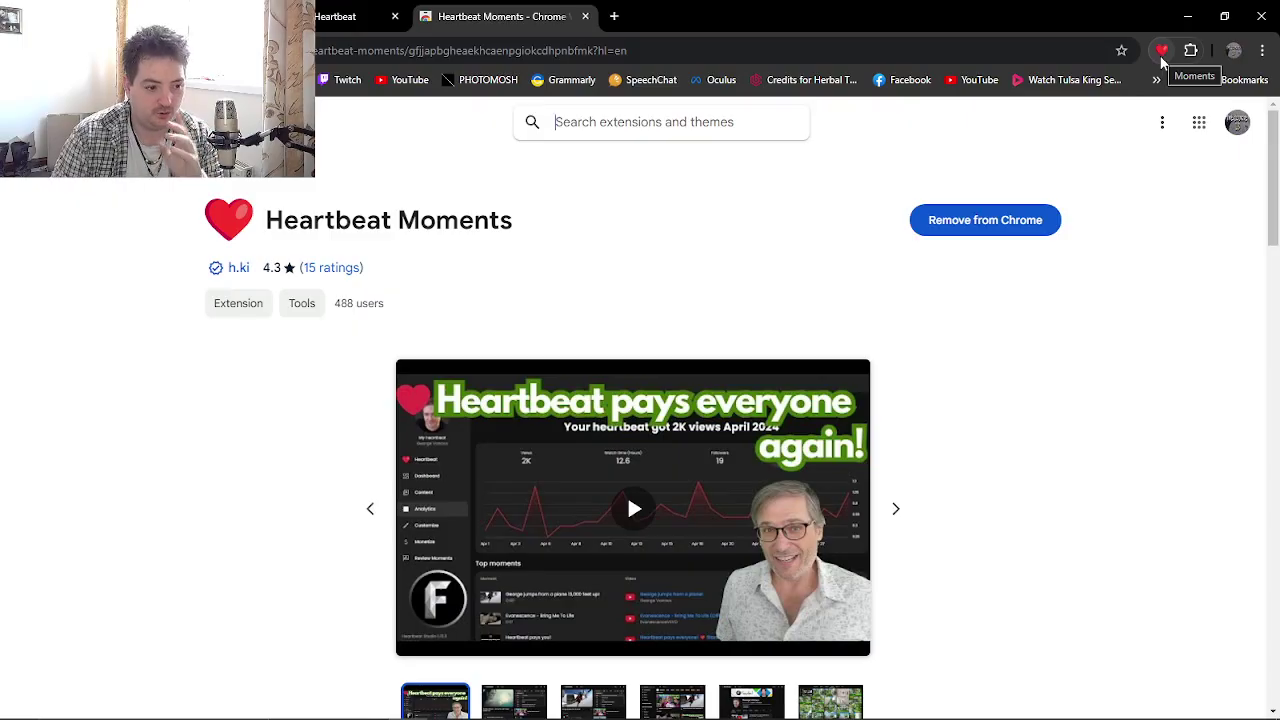
- Open the Heartbeat site and pause the Chained together (1st attempt) video at 2:08
{"action": "left_click", "coordinate": [742, 266]}
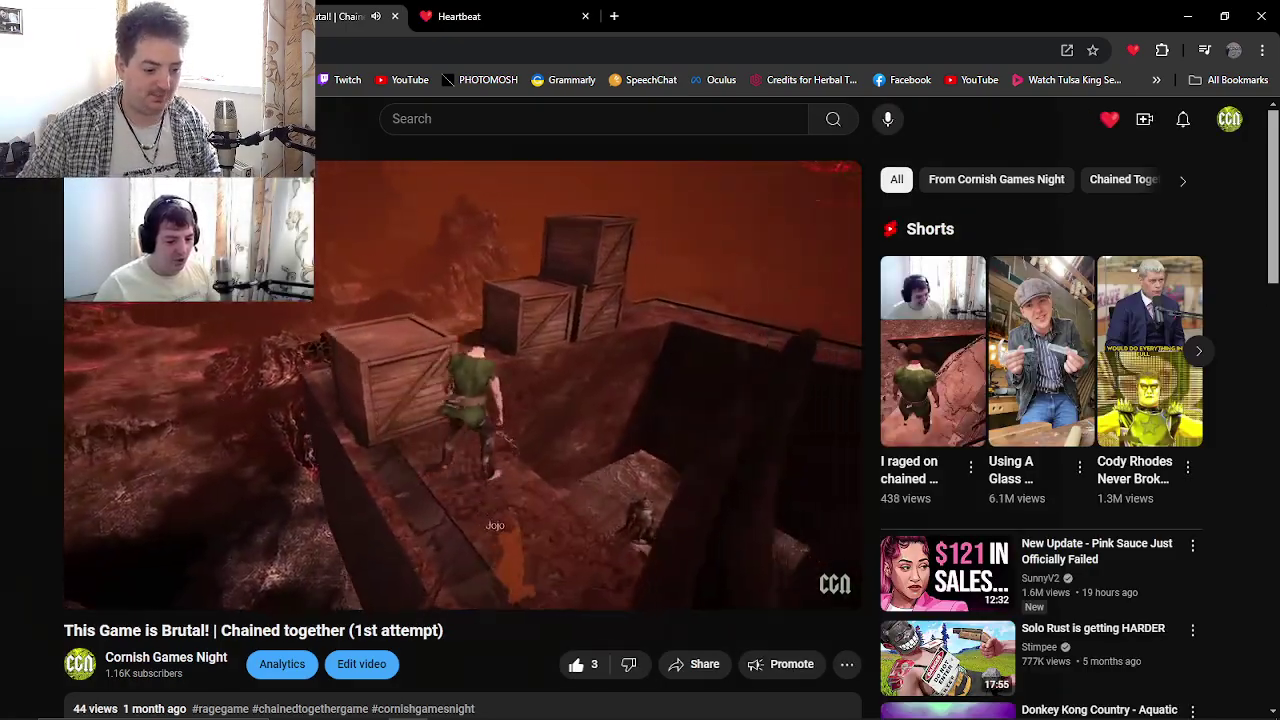
{"action": "key", "text": "space"}
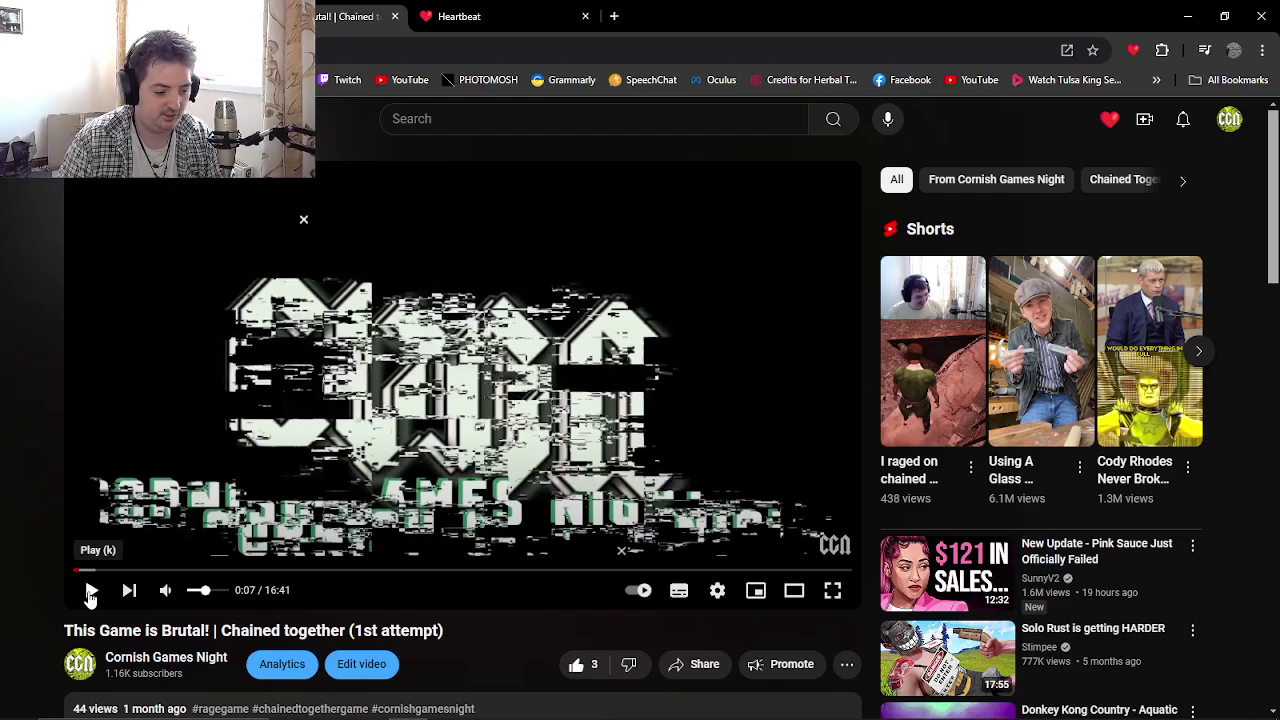
{"action": "left_click", "coordinate": [174, 570]}
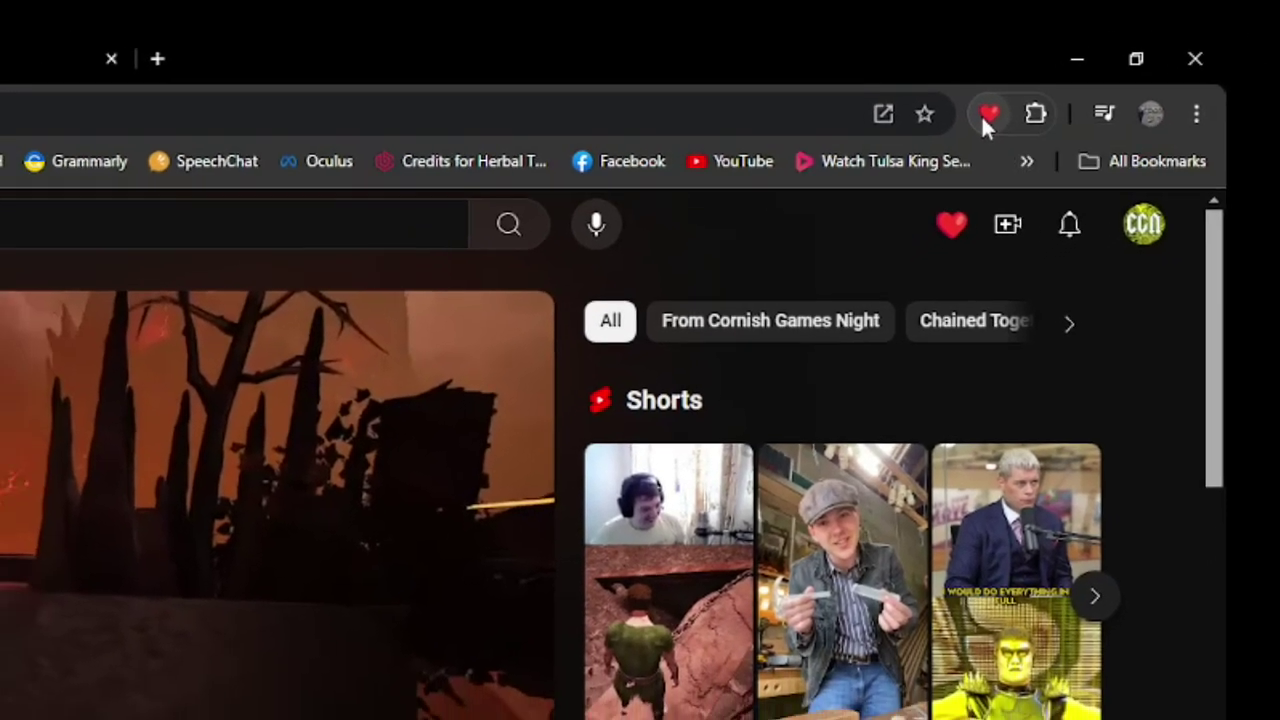
- Add Moment 1 at 2:08.06 and open its edit form
{"action": "left_click", "coordinate": [963, 127]}
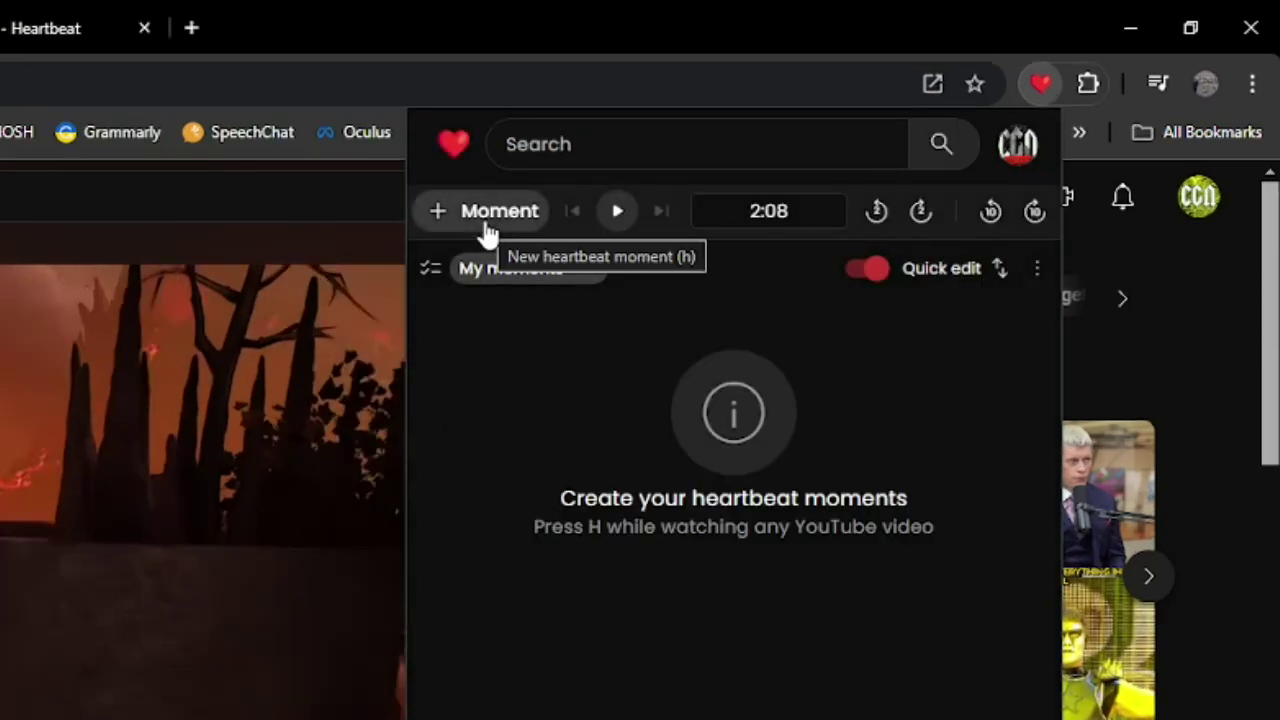
{"action": "left_click", "coordinate": [488, 226]}
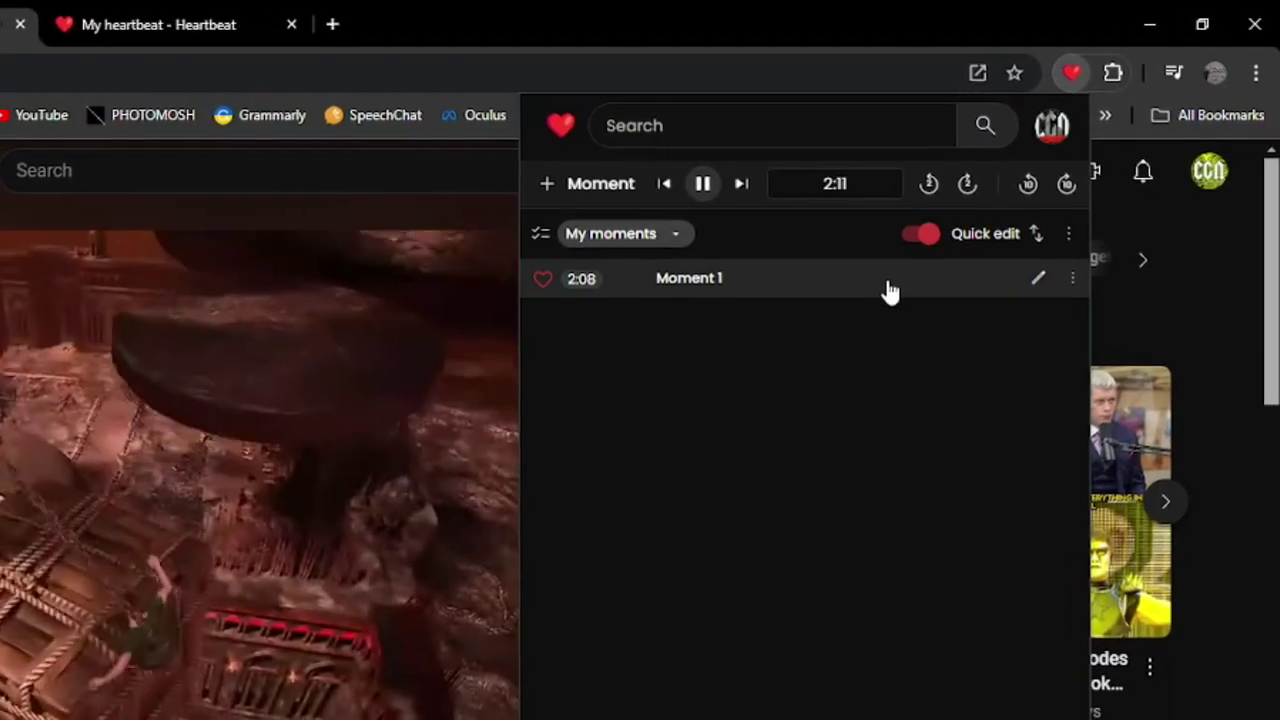
{"action": "left_click", "coordinate": [890, 288]}
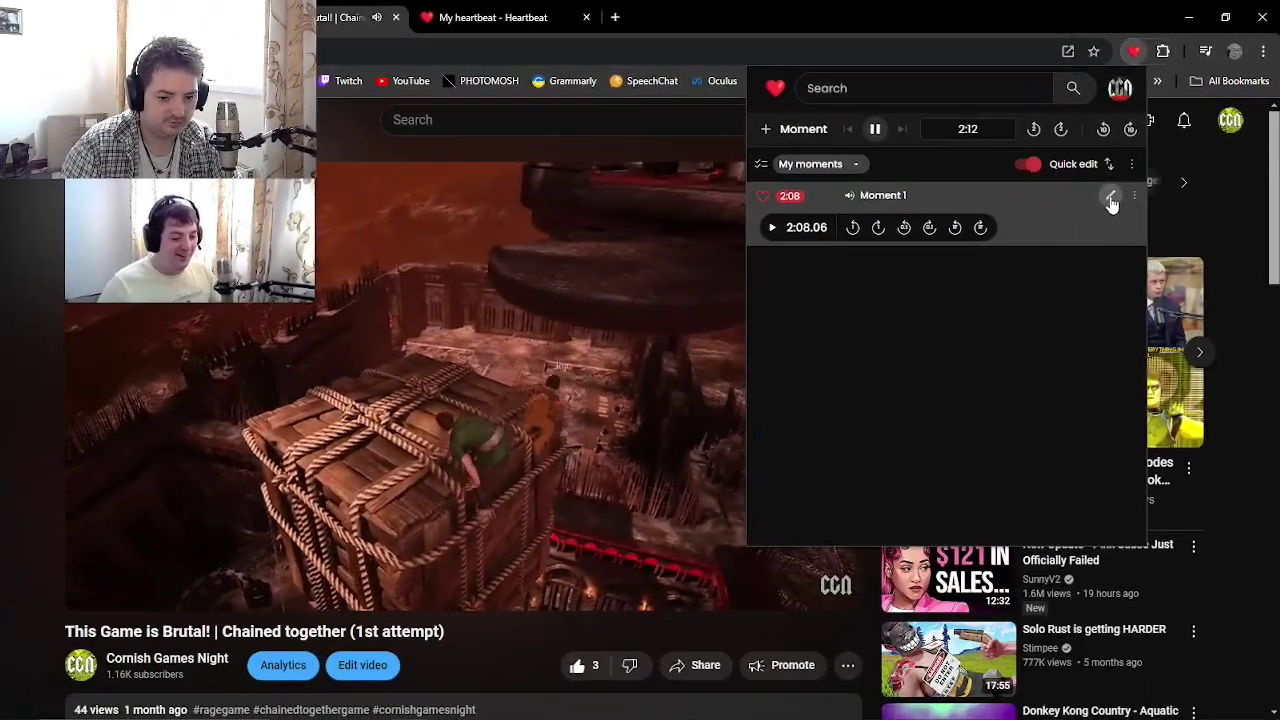
{"action": "left_click", "coordinate": [1103, 208]}
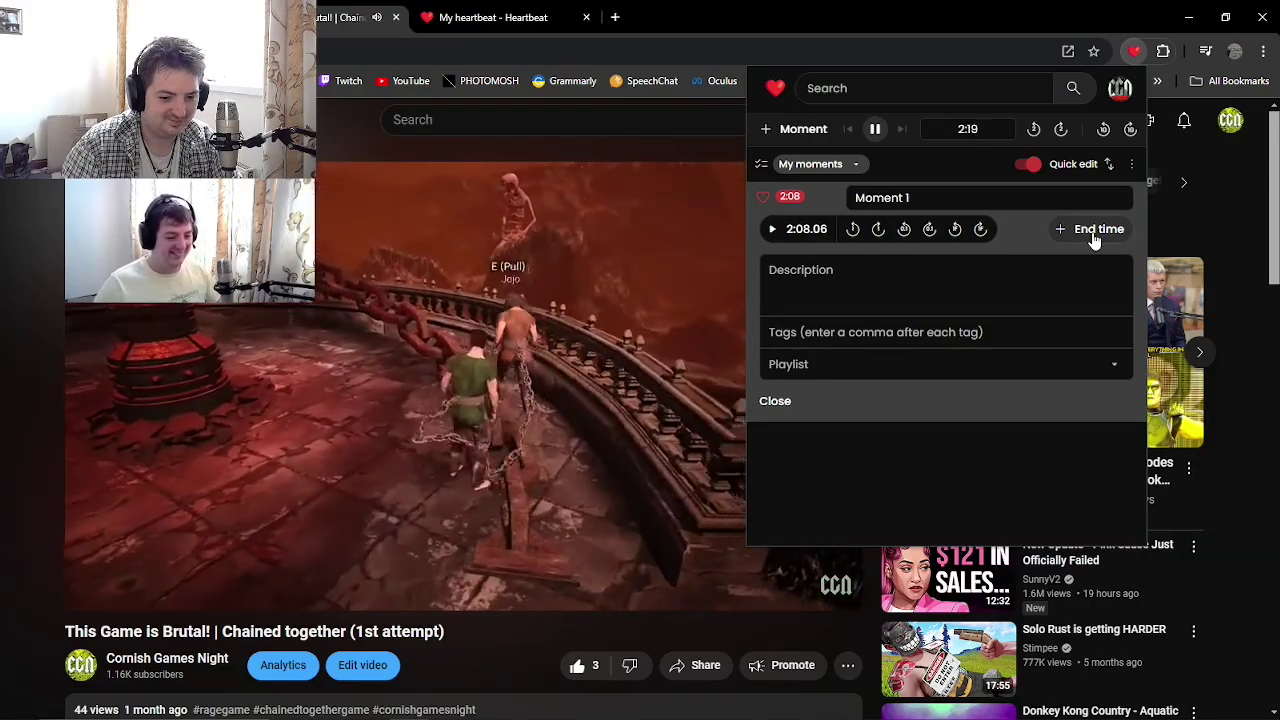
- Set Moment 1's end time to 2:20.36 and preview it
{"action": "left_click", "coordinate": [1095, 235]}
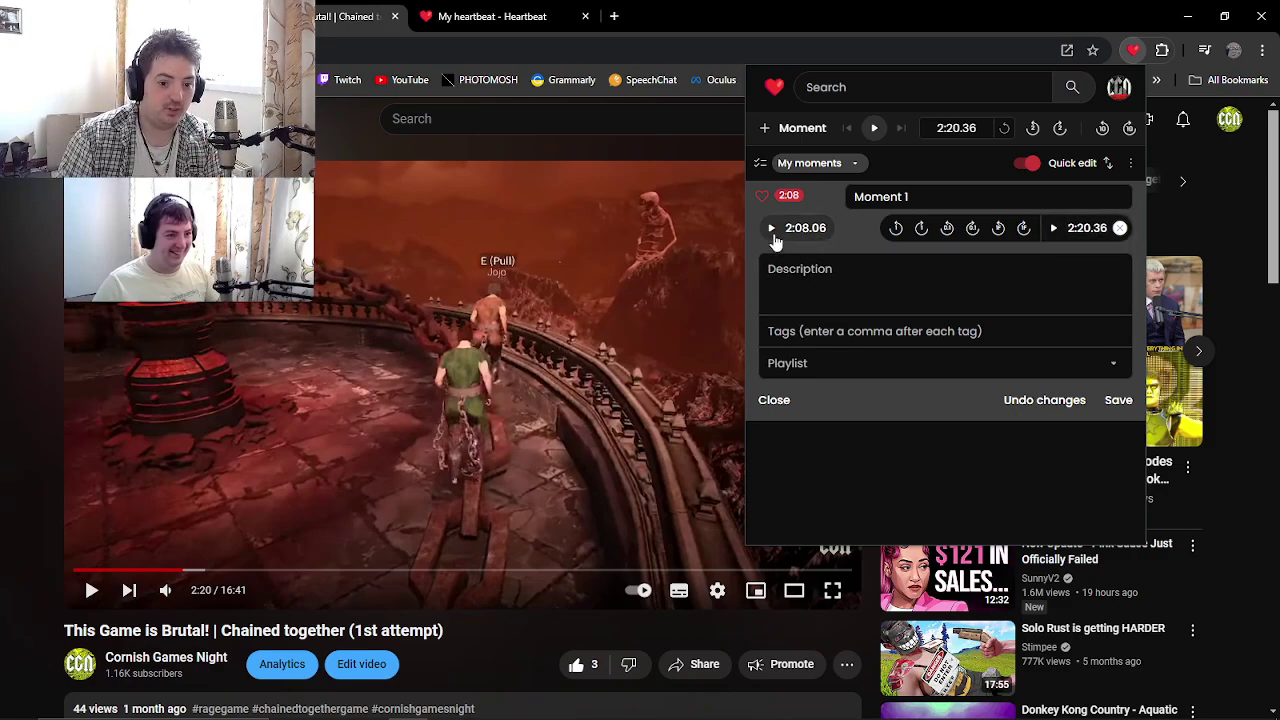
{"action": "left_click", "coordinate": [773, 238]}
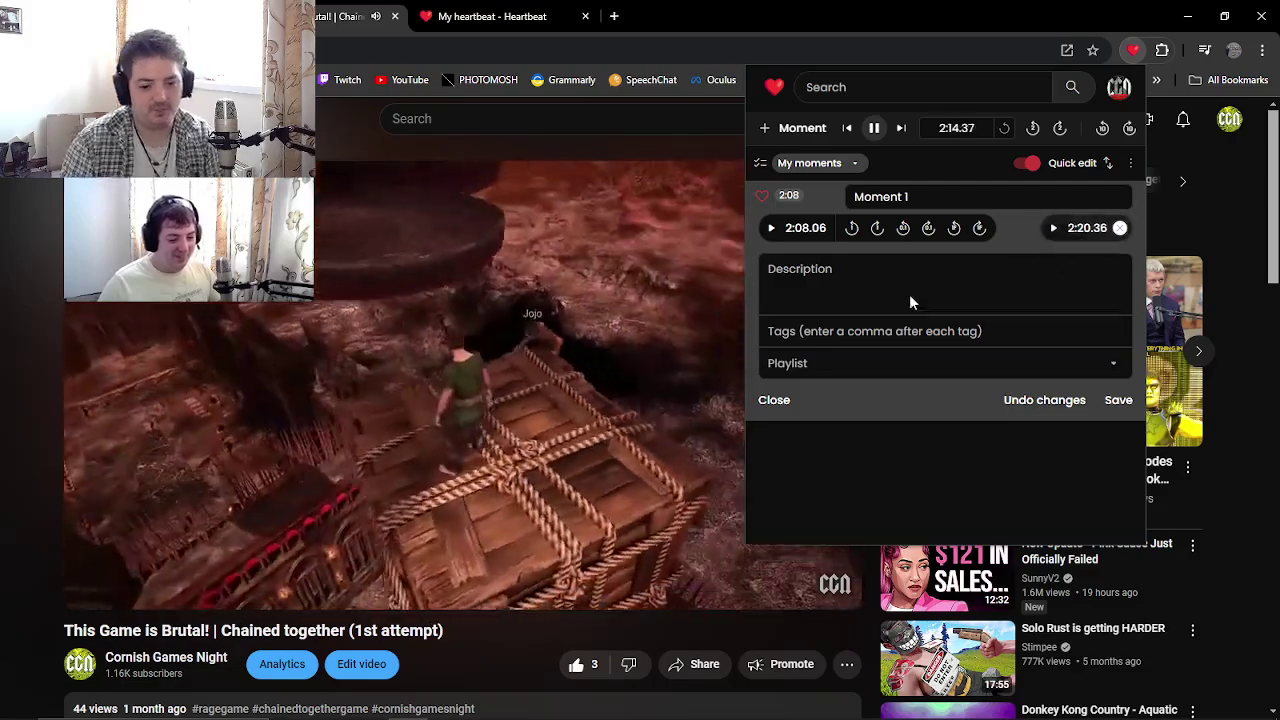
{"action": "left_click", "coordinate": [1054, 232]}
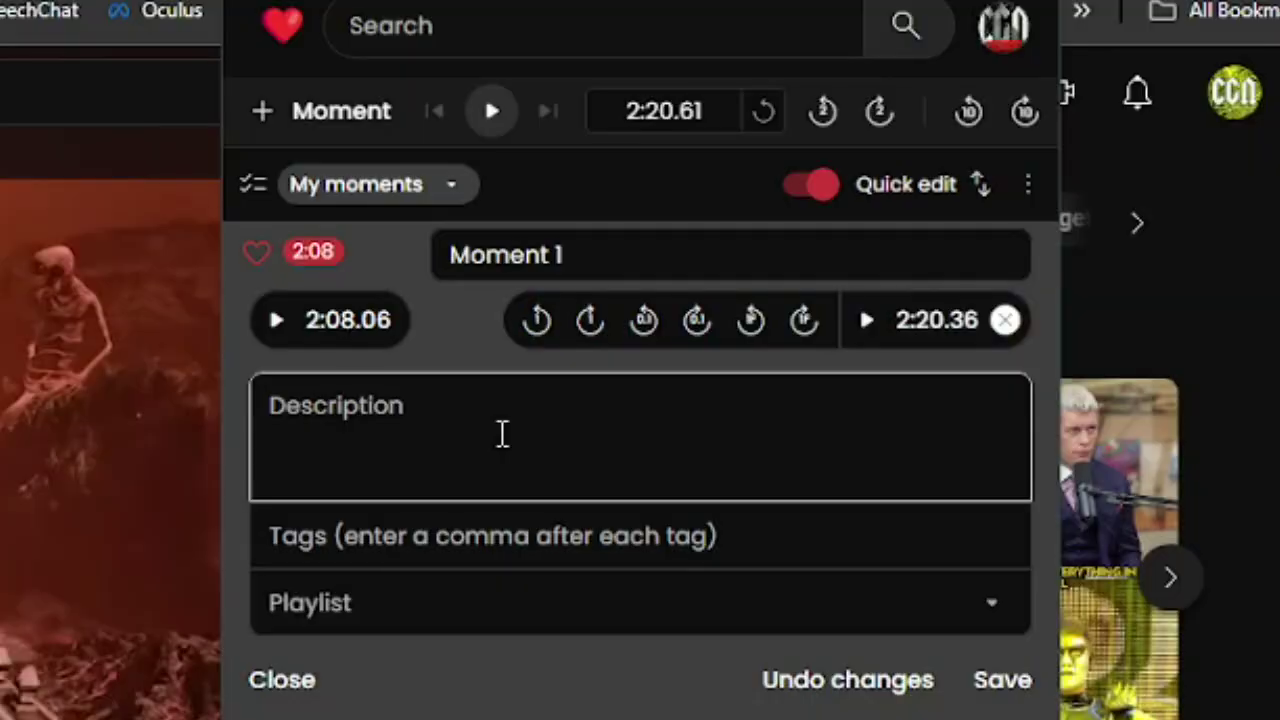
- Add description 'Our first fail', tags Games, Video games, gaming, Chained together, and title 'First fall', then save
{"action": "left_click", "coordinate": [876, 281]}
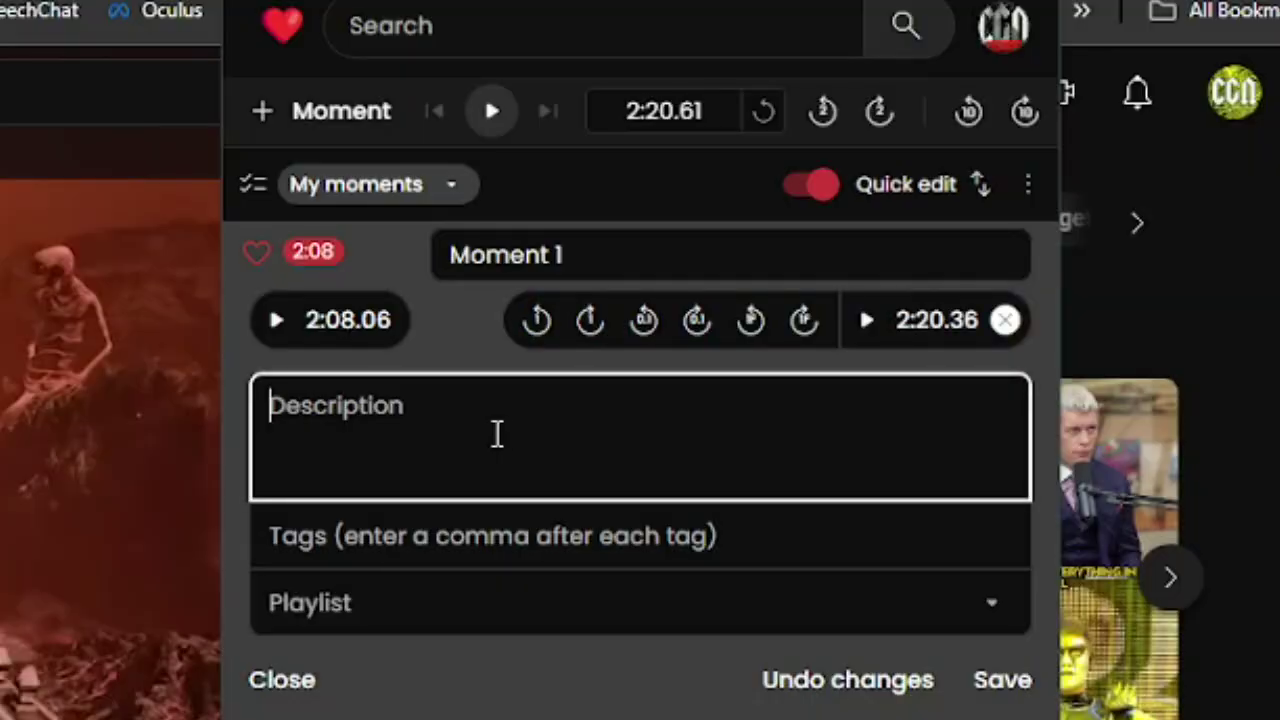
{"action": "type", "text": "Our first fail"}
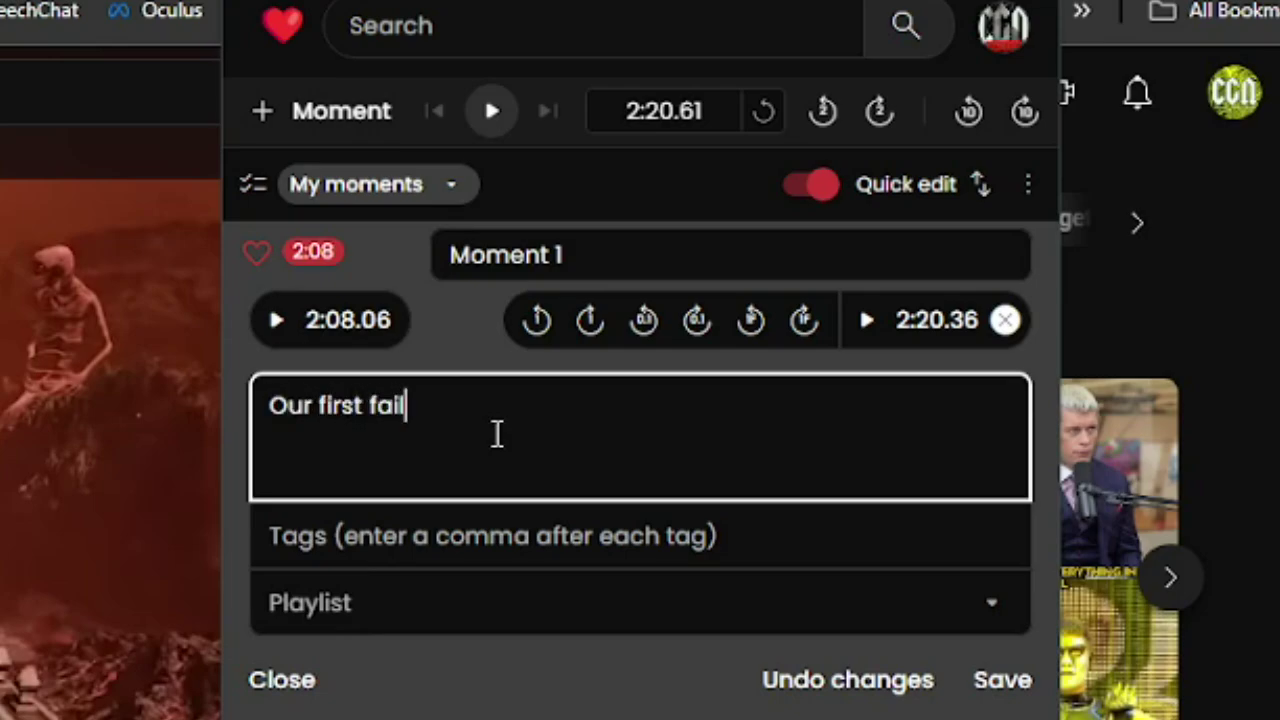
{"action": "left_click", "coordinate": [471, 520]}
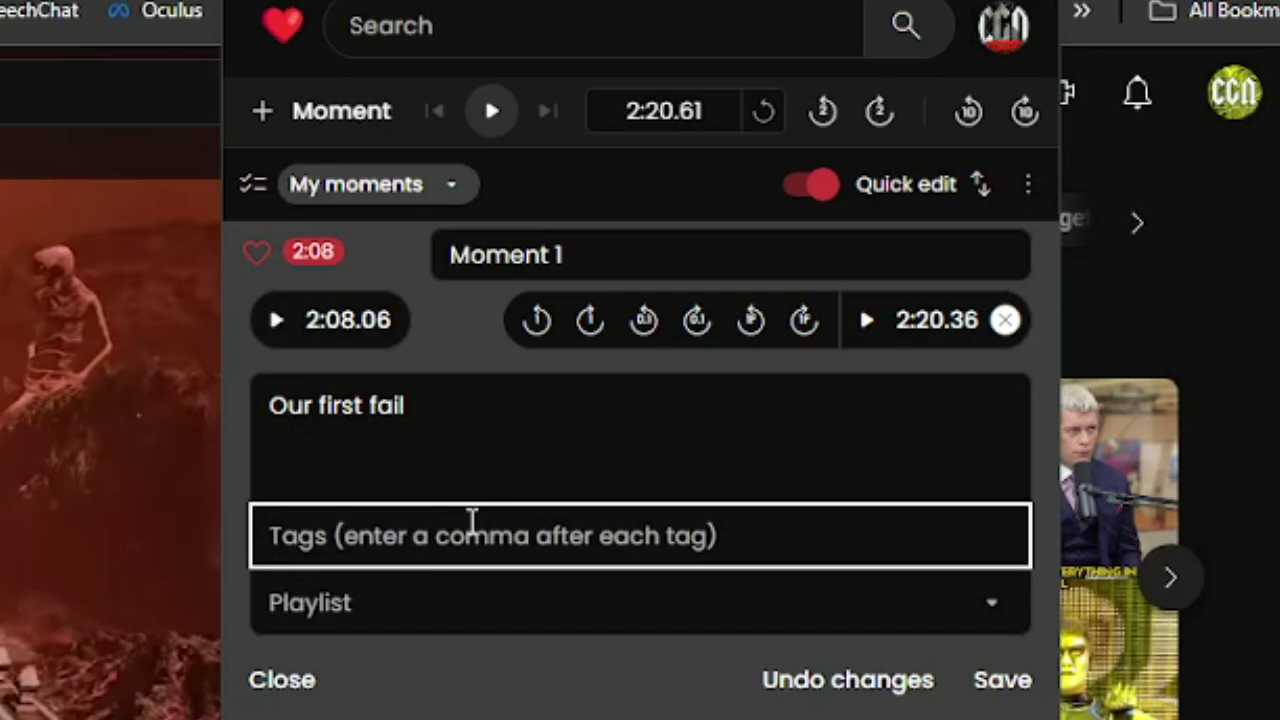
{"action": "type", "text": "Games"}
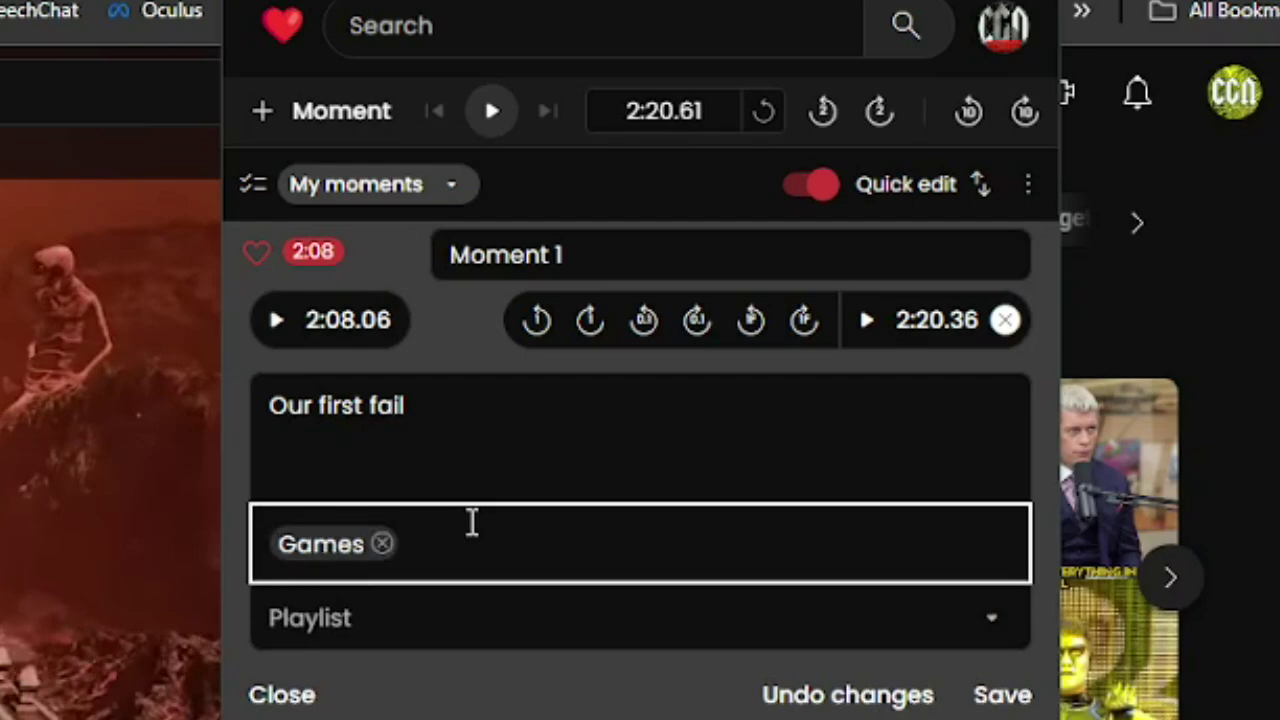
{"action": "type", "text": ",Video games,"}
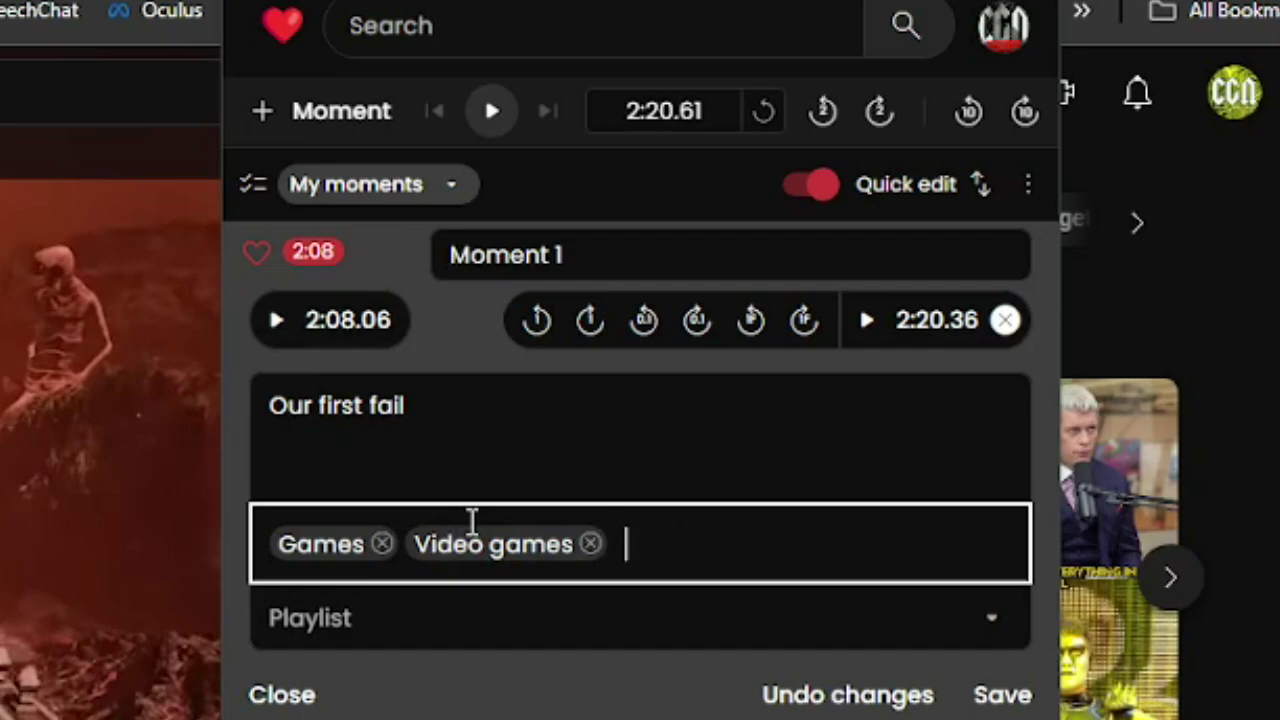
{"action": "type", "text": "gaming"}
{"action": "type", "text": ",Chained together"}
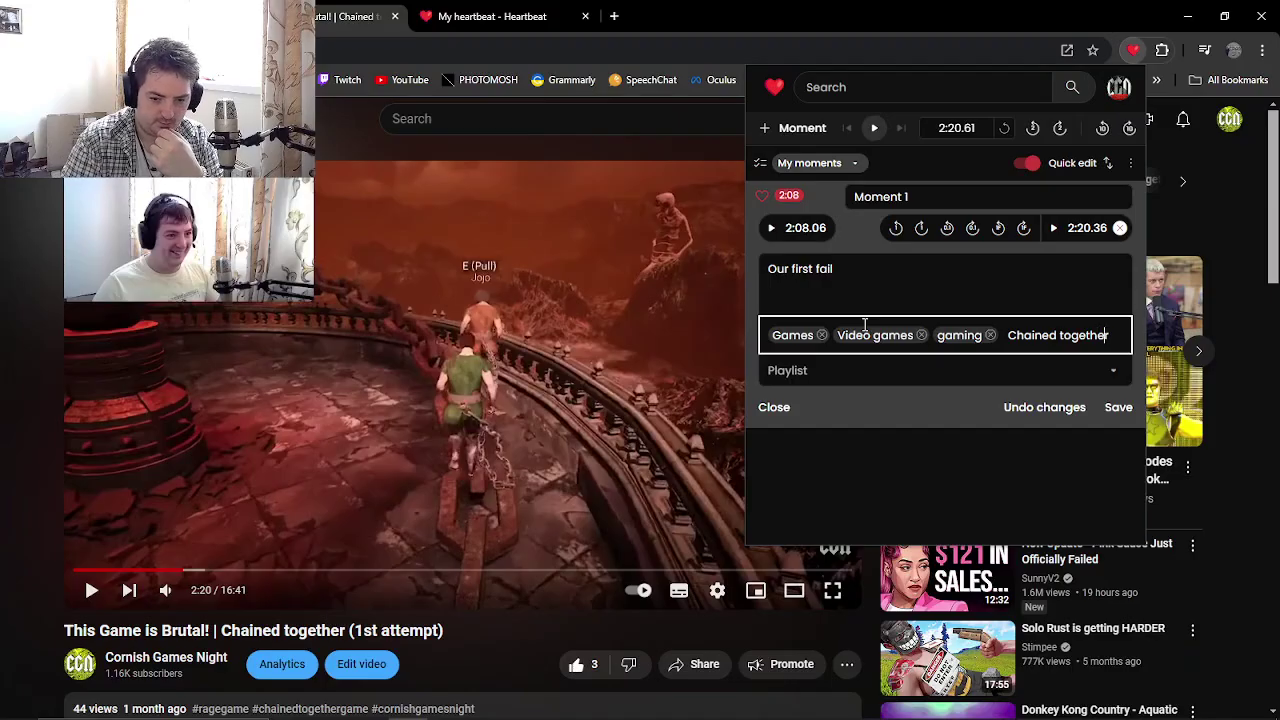
{"action": "type", "text": ","}
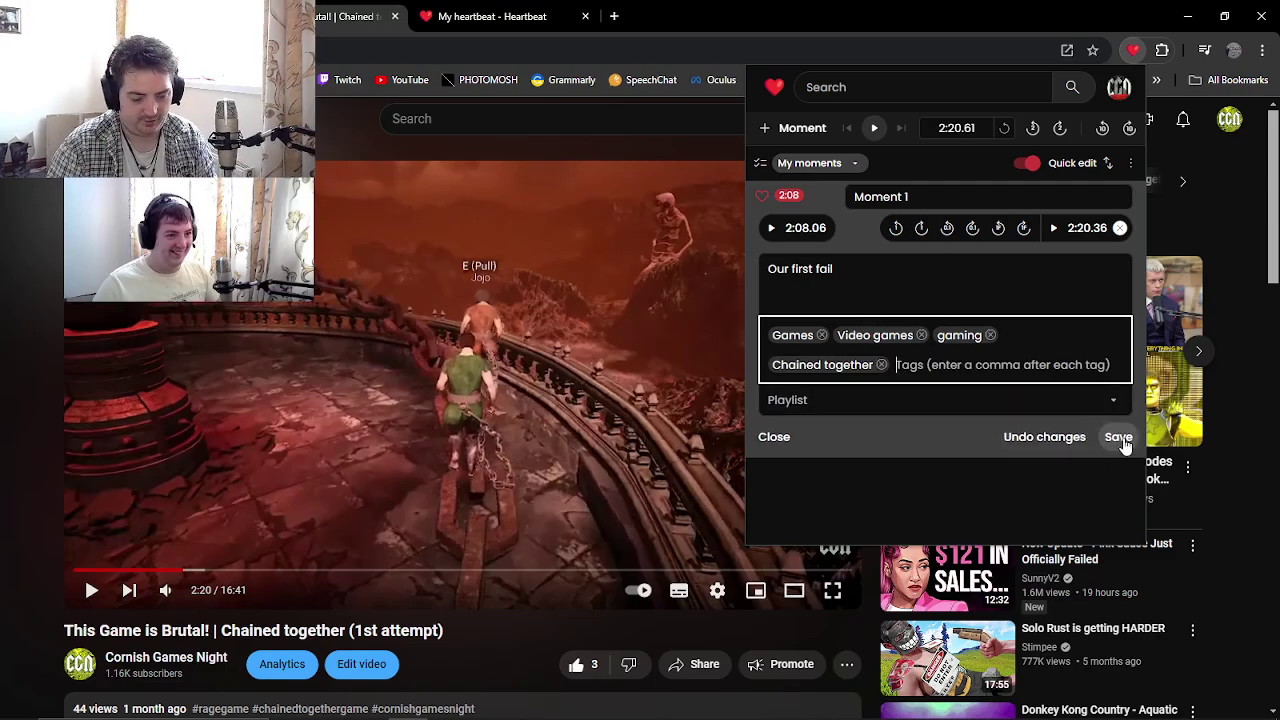
{"action": "left_click_drag", "start_coordinate": [940, 200], "coordinate": [664, 206]}
{"action": "key", "text": "BackSpace"}
{"action": "type", "text": "Firsrt"}
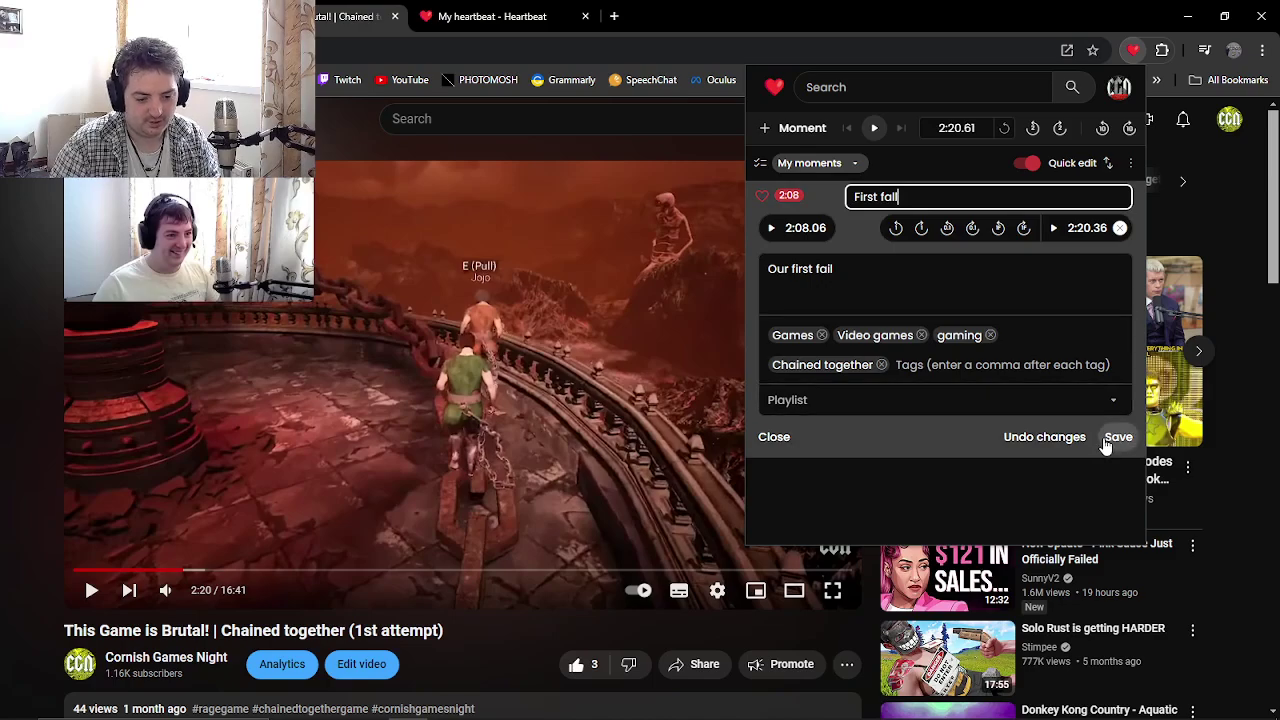
{"action": "left_click", "coordinate": [1106, 443]}
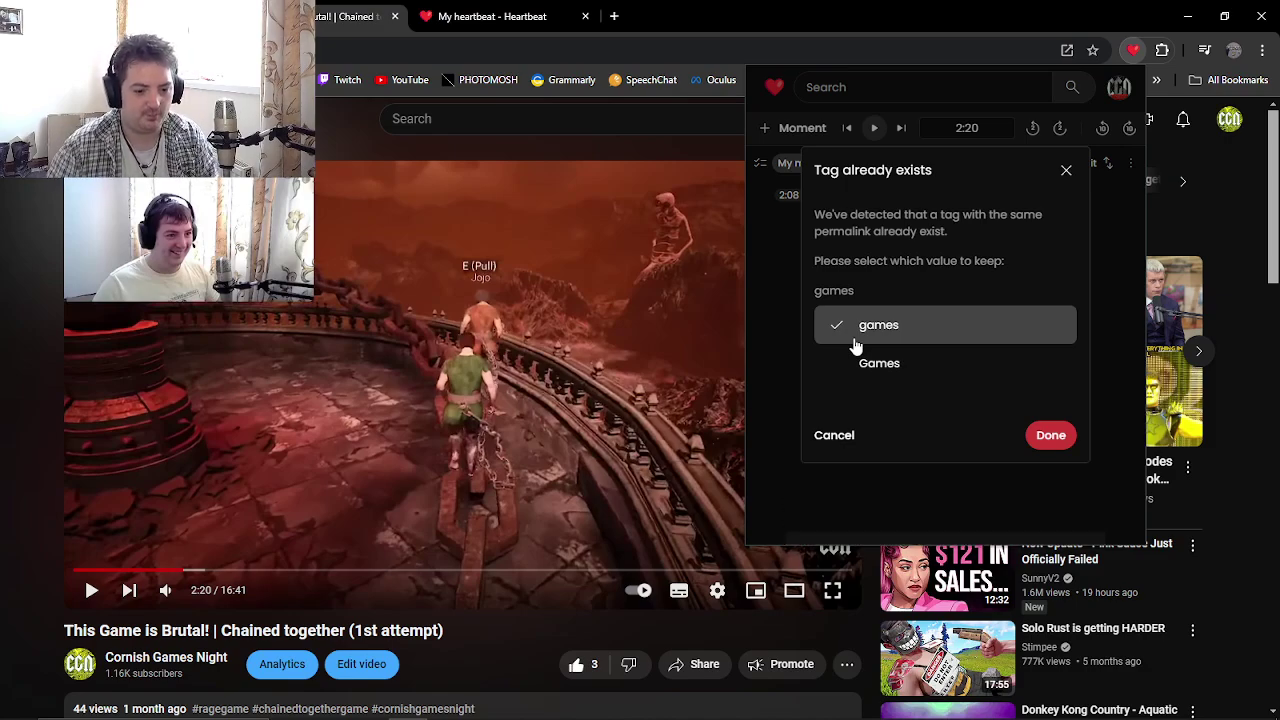
- Resolve the tag clash by keeping the capitalised 'Games' tag
{"action": "left_click", "coordinate": [875, 372]}
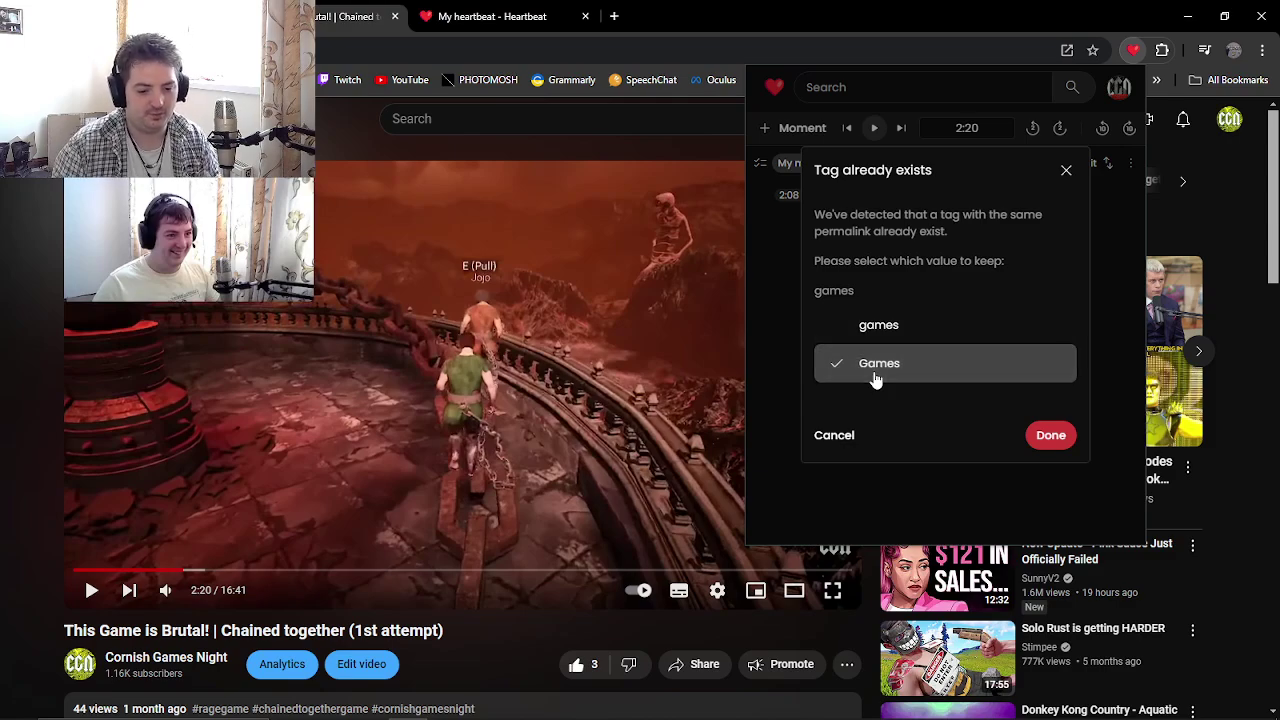
{"action": "left_click", "coordinate": [1056, 440]}
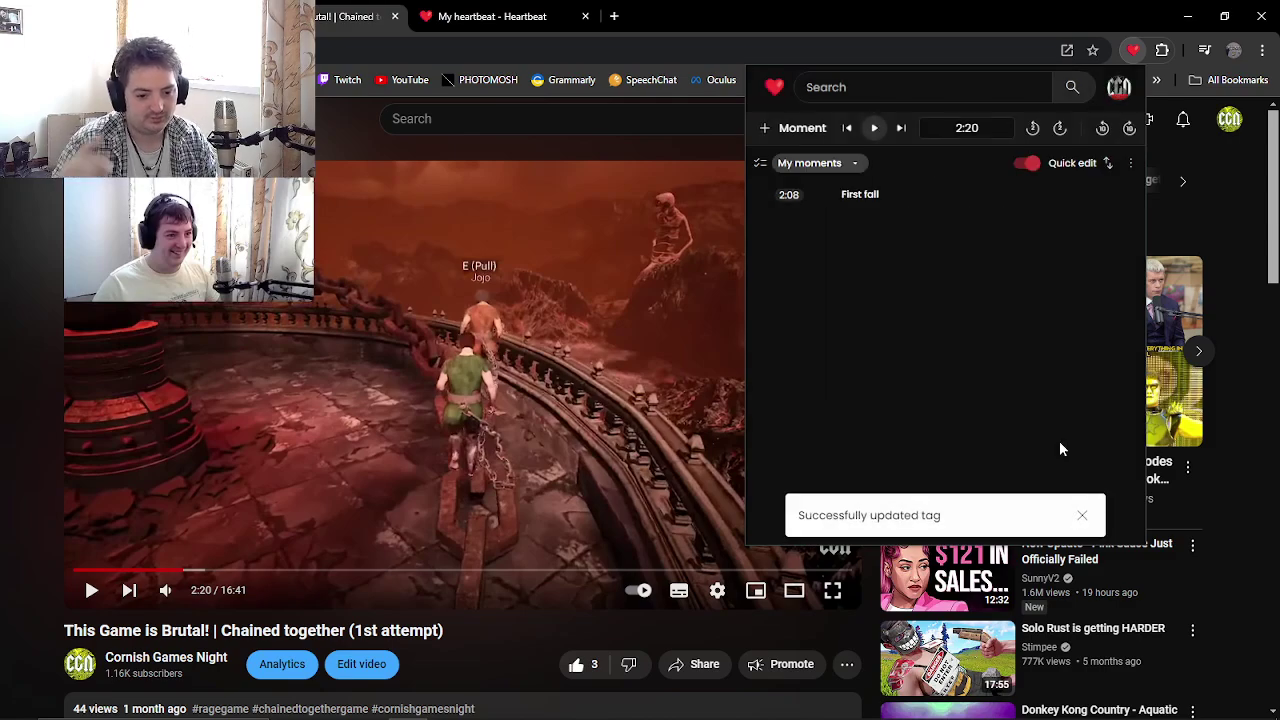
- Add First fall to a new playlist named 'Chained Together Moments'
{"action": "left_click", "coordinate": [1061, 192]}
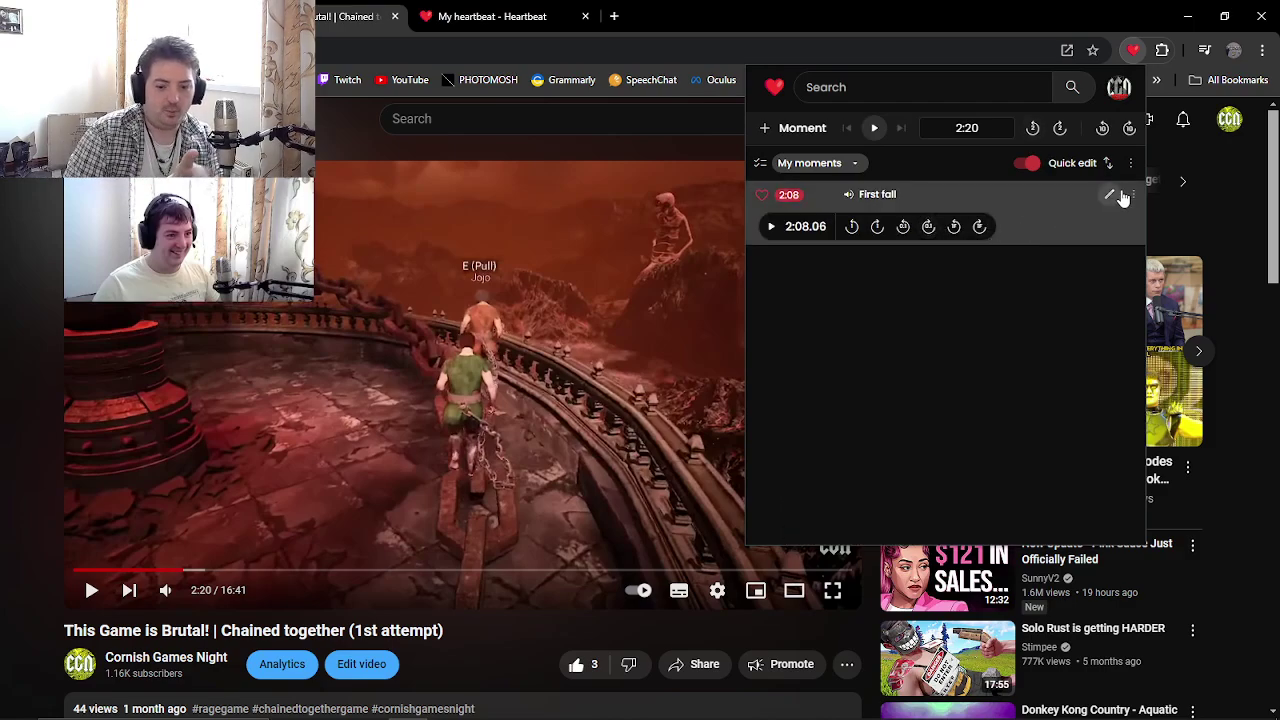
{"action": "left_click", "coordinate": [1135, 196]}
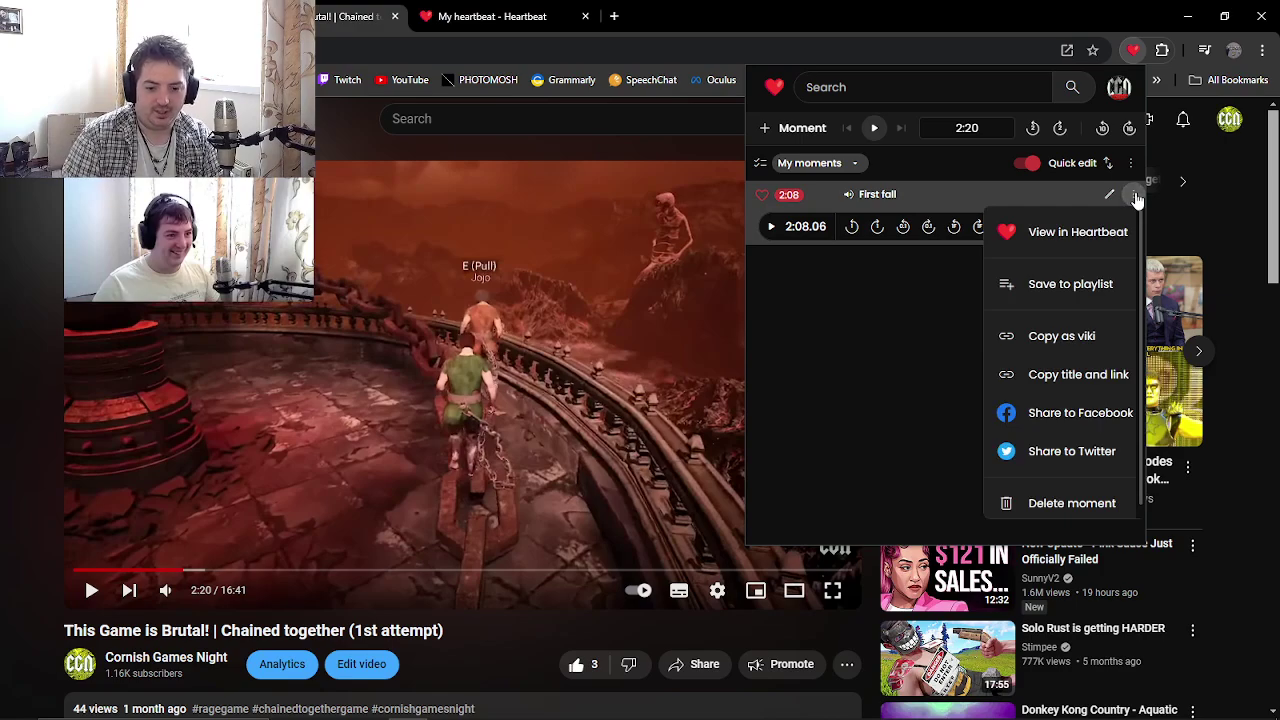
{"action": "left_click", "coordinate": [1060, 286]}
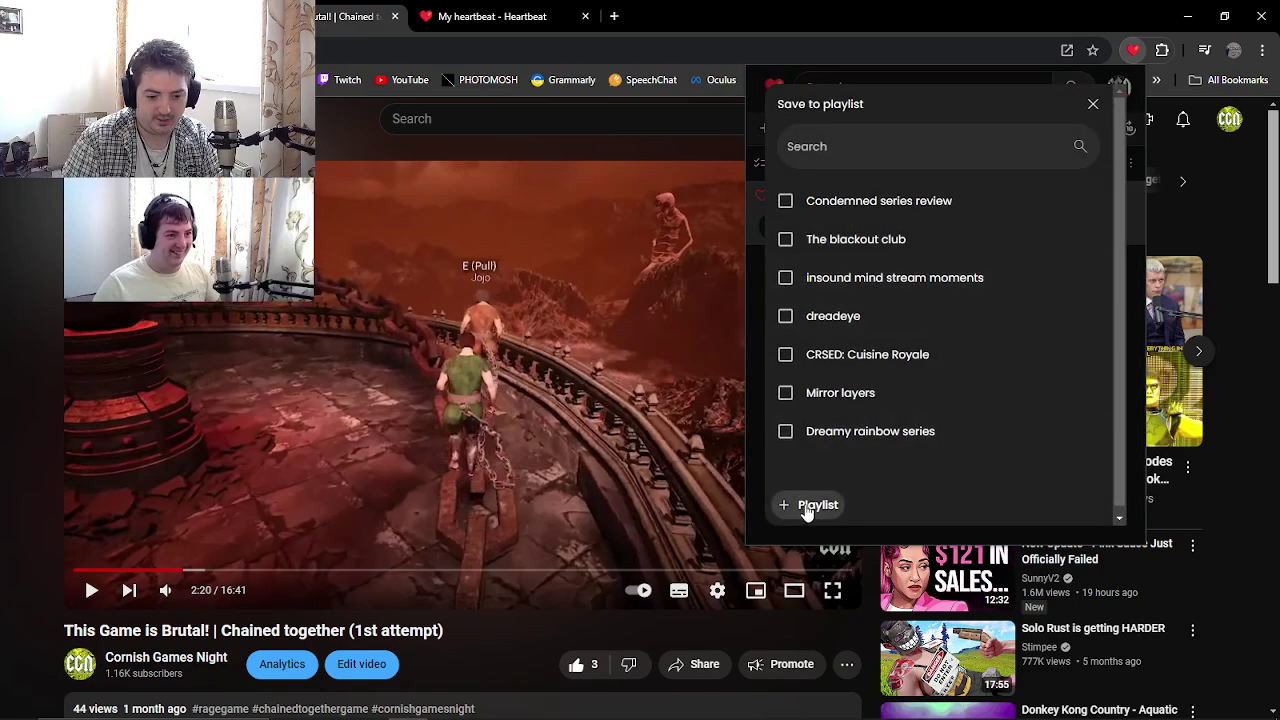
{"action": "left_click", "coordinate": [810, 506]}
{"action": "left_click", "coordinate": [884, 466]}
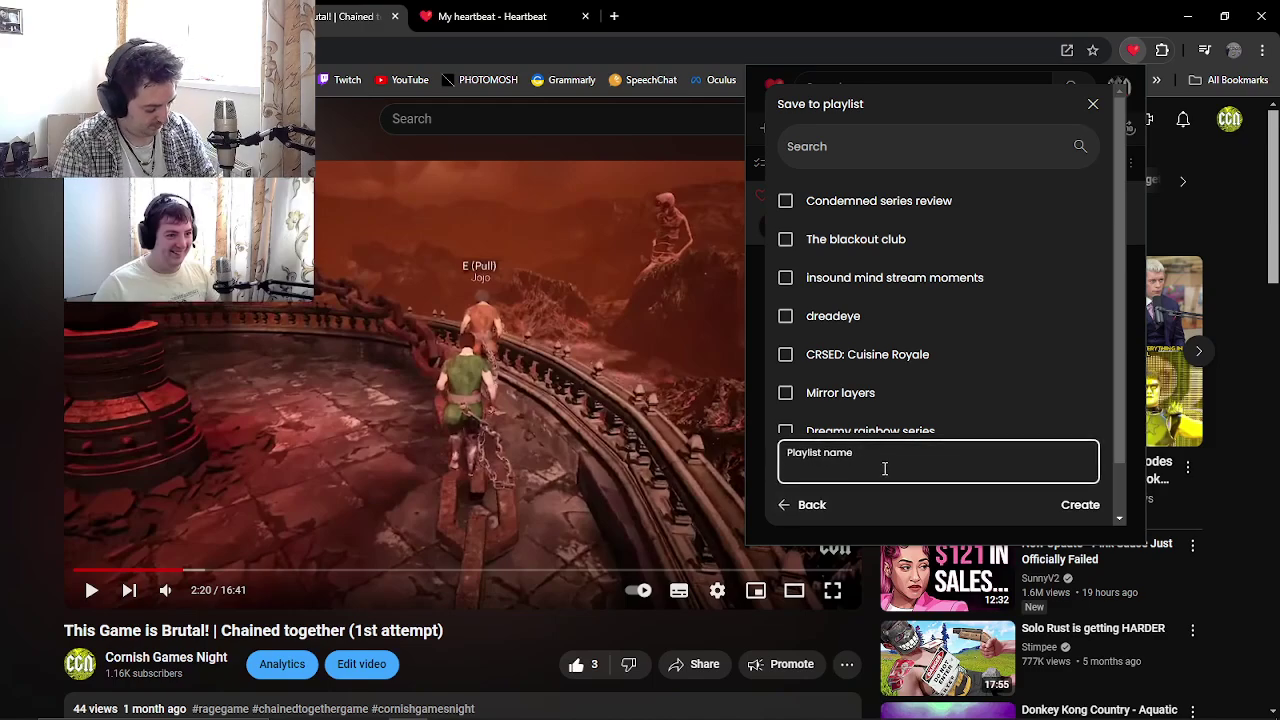
{"action": "type", "text": "Chai"}
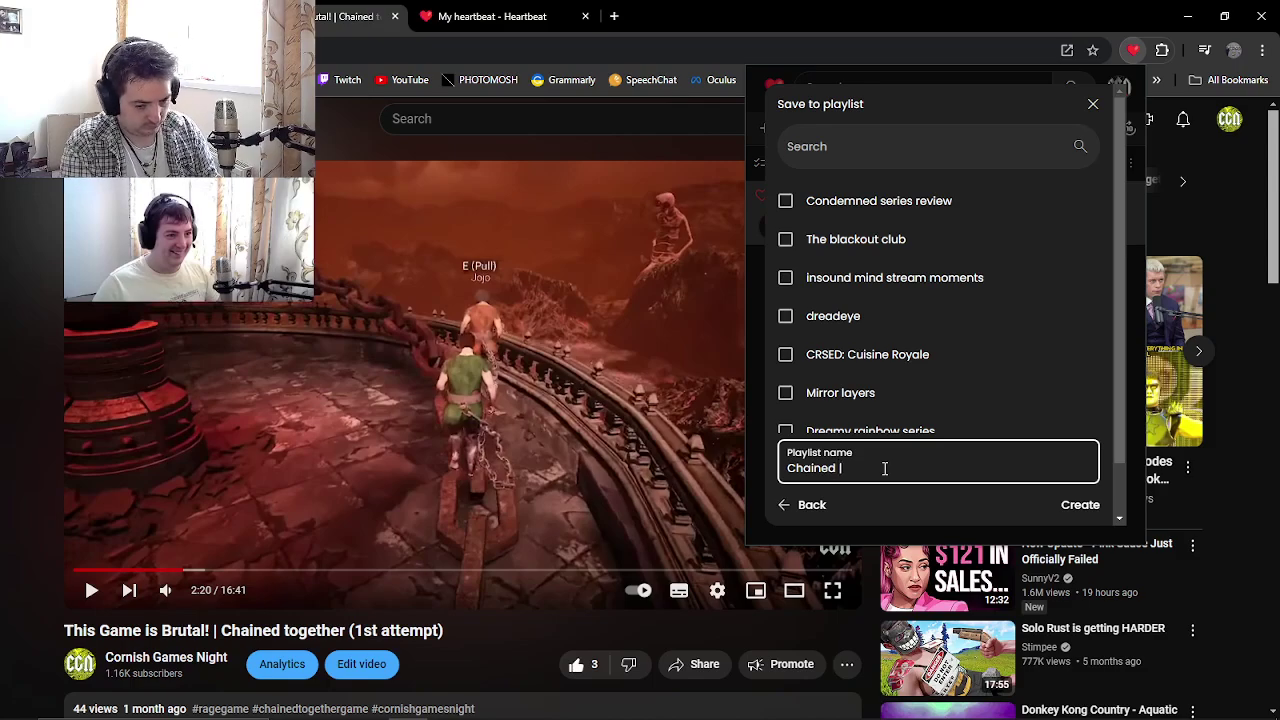
{"action": "type", "text": "nedTogether"}
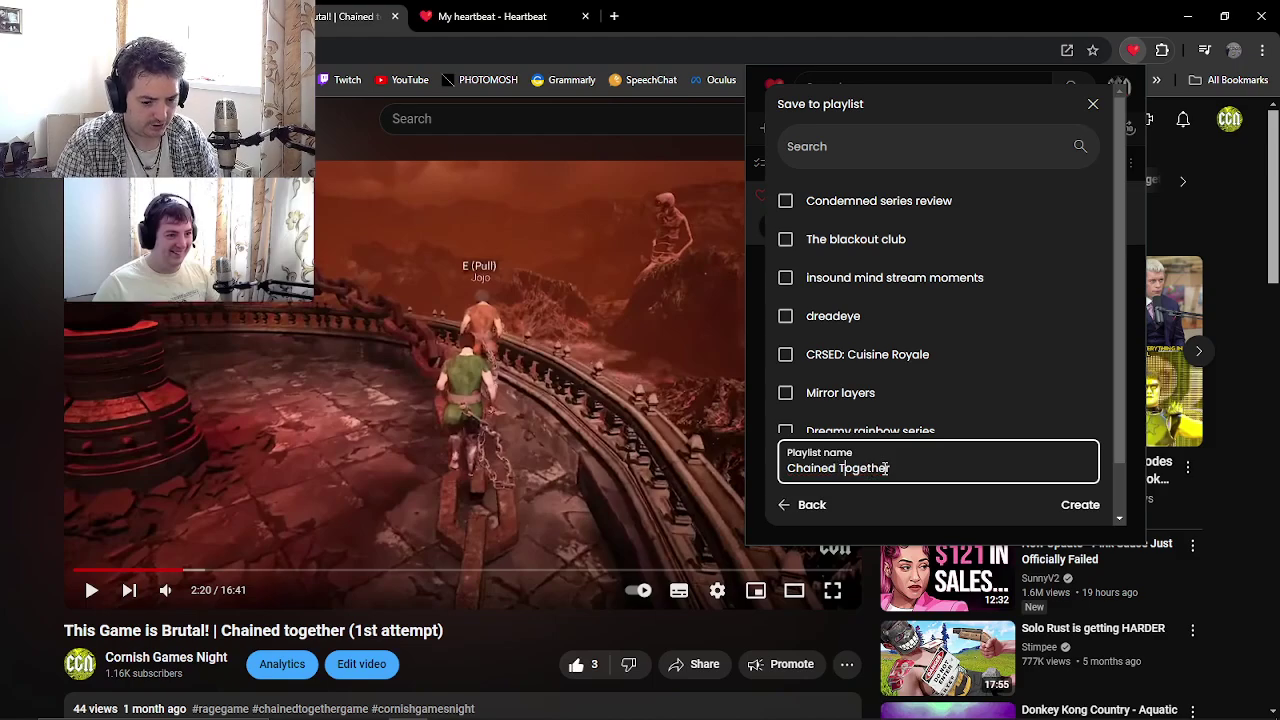
{"action": "type", "text": "  Moments"}
{"action": "left_click", "coordinate": [1080, 505]}
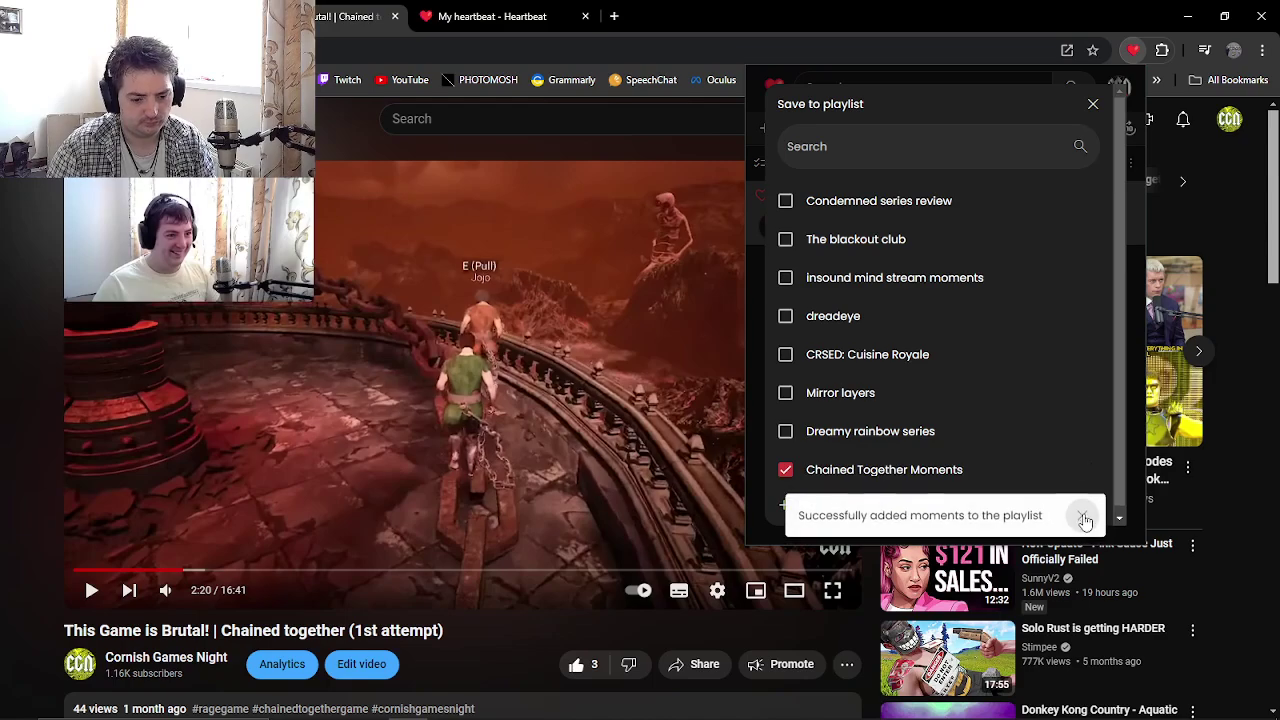
- Switch the moments list to show the Chained Together Moments playlist
{"action": "left_click", "coordinate": [1091, 103]}
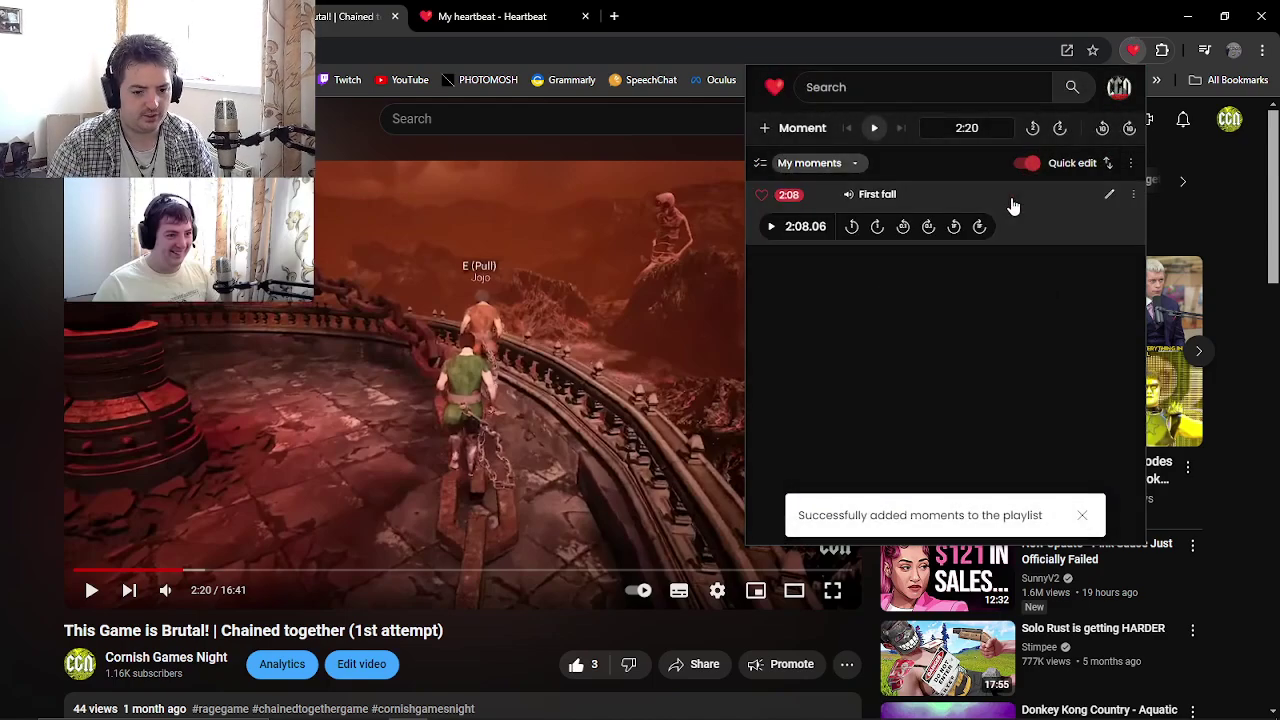
{"action": "left_click", "coordinate": [832, 166]}
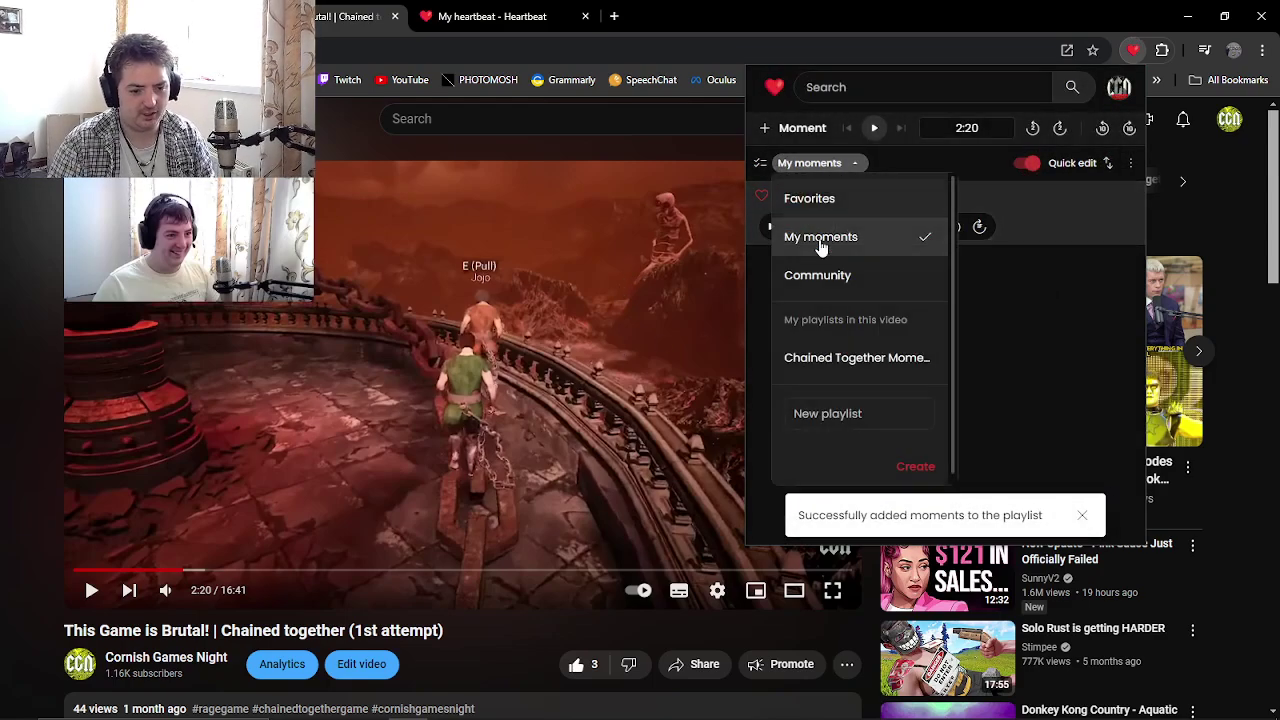
{"action": "left_click", "coordinate": [806, 366]}
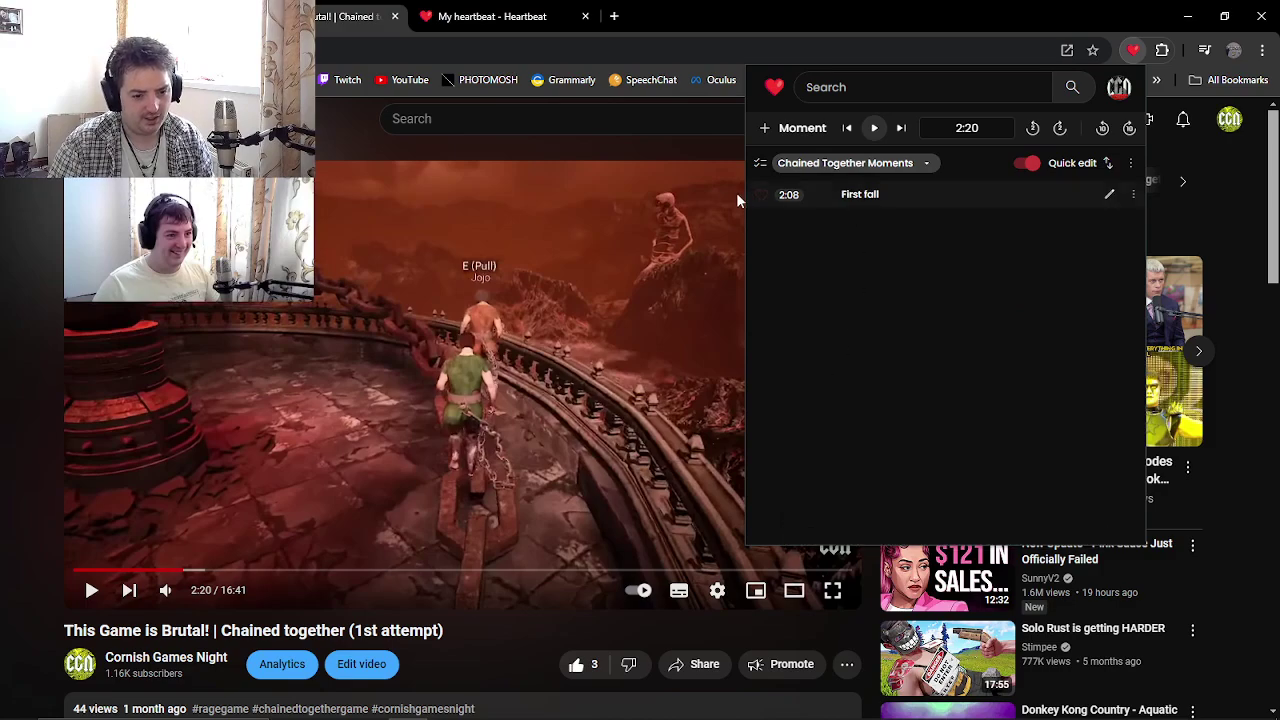
- Pause the video at 5:13 and add a new moment there
{"action": "left_click", "coordinate": [91, 590]}
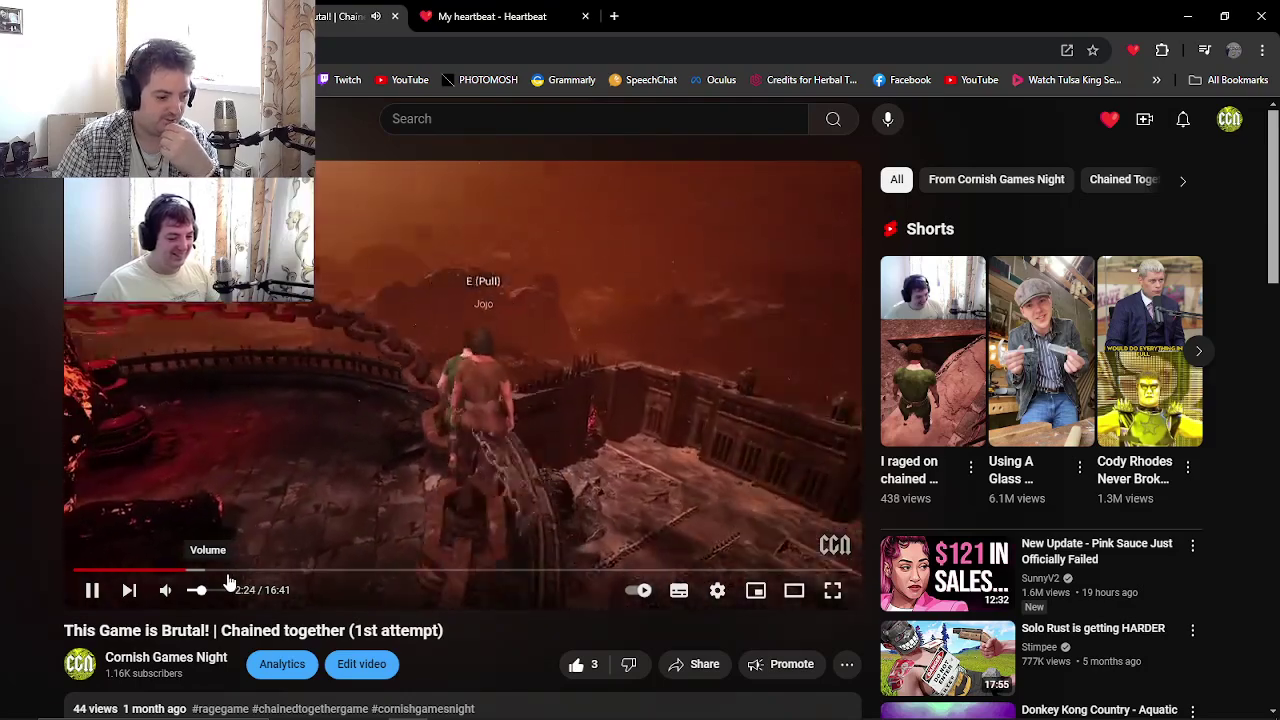
{"action": "left_click", "coordinate": [316, 570]}
{"action": "key", "text": "k"}
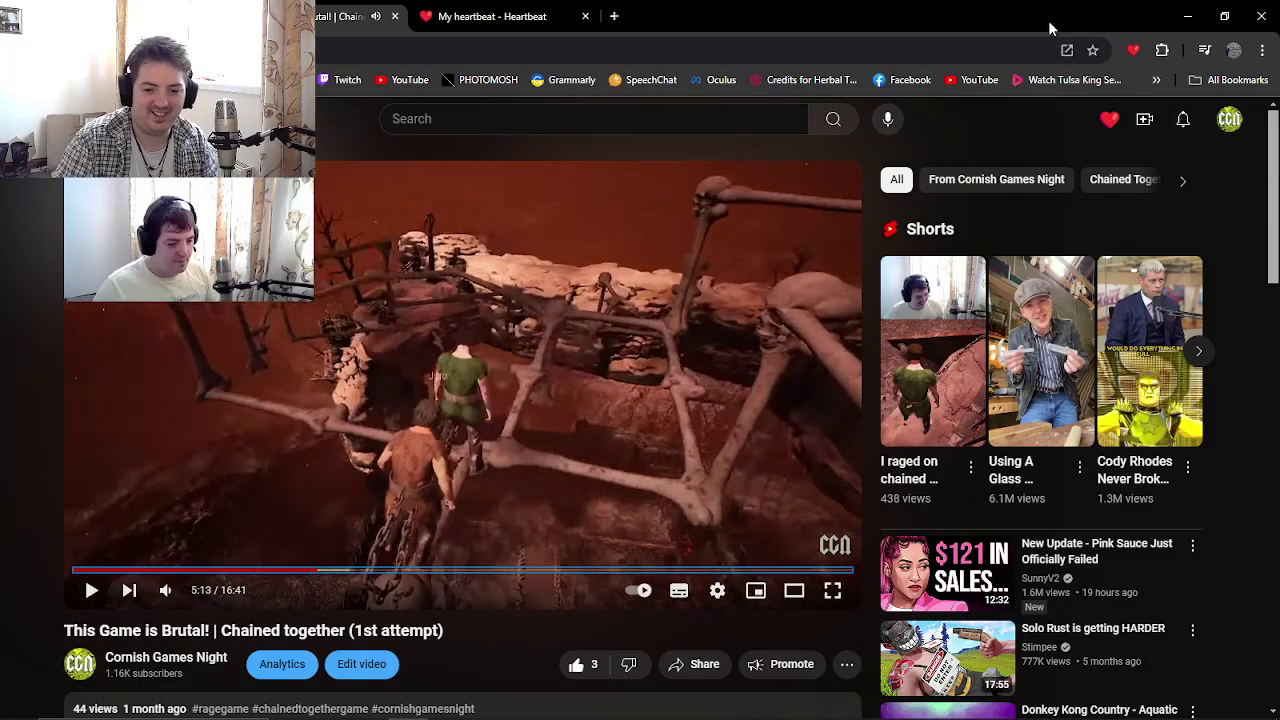
{"action": "left_click", "coordinate": [1134, 52]}
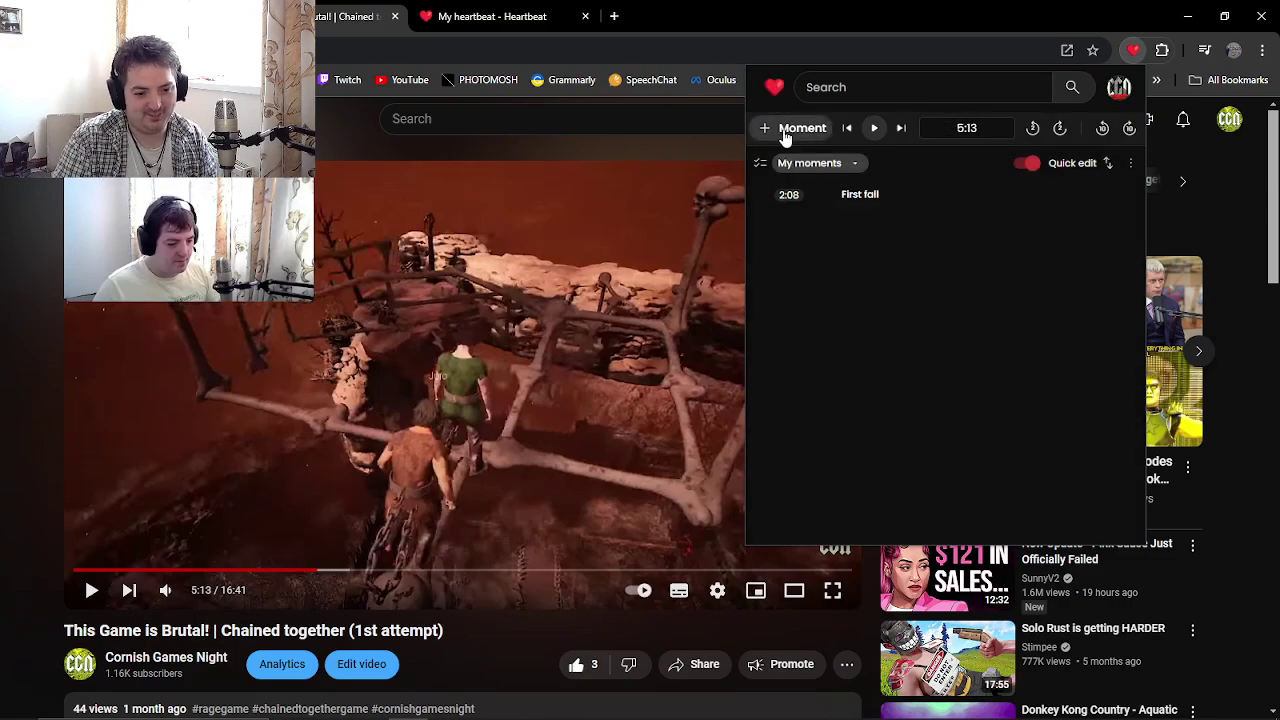
{"action": "left_click", "coordinate": [786, 130]}
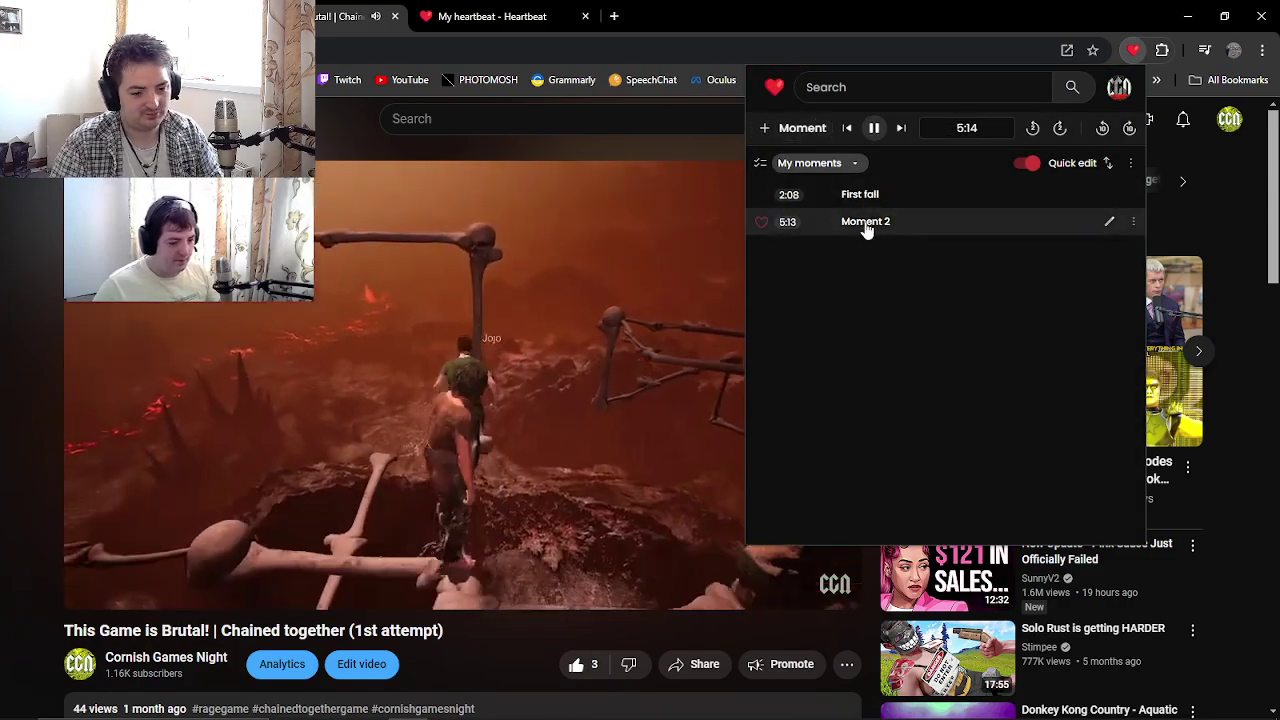
- Rename the new moment to '2nd fail'
{"action": "left_click", "coordinate": [1108, 222]}
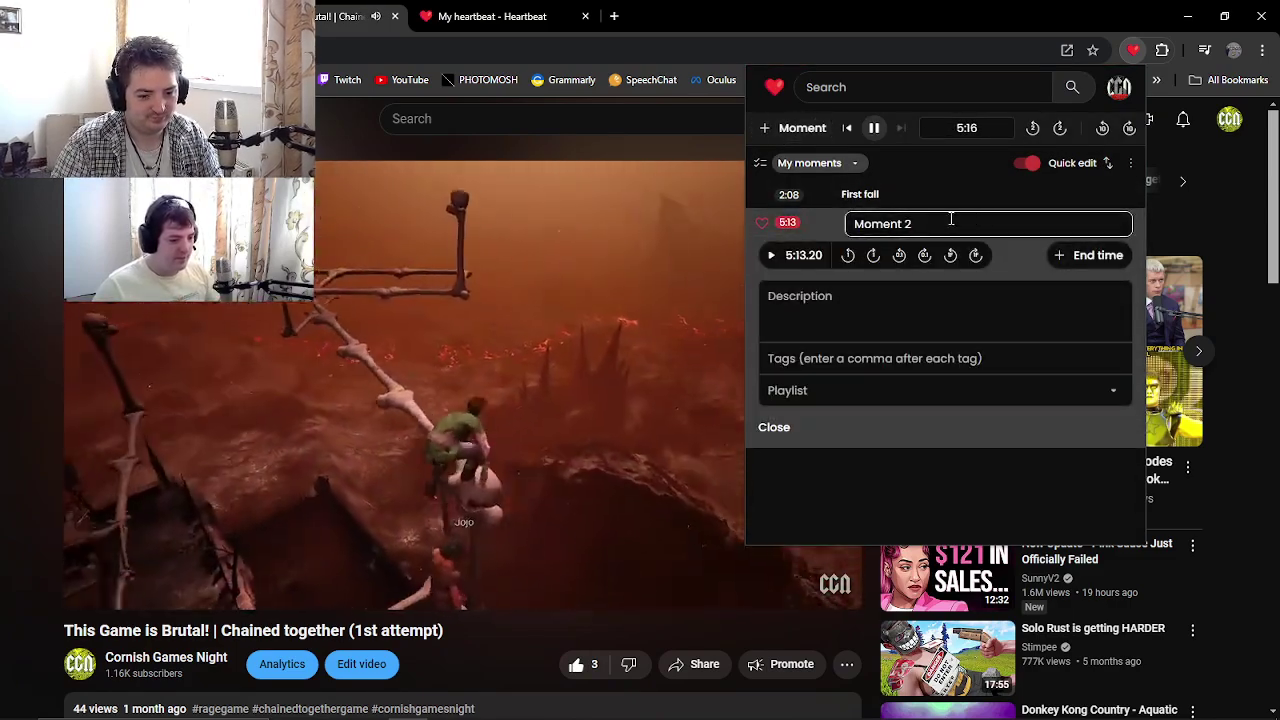
{"action": "triple_click", "coordinate": [960, 224]}
{"action": "key", "text": "BackSpace"}
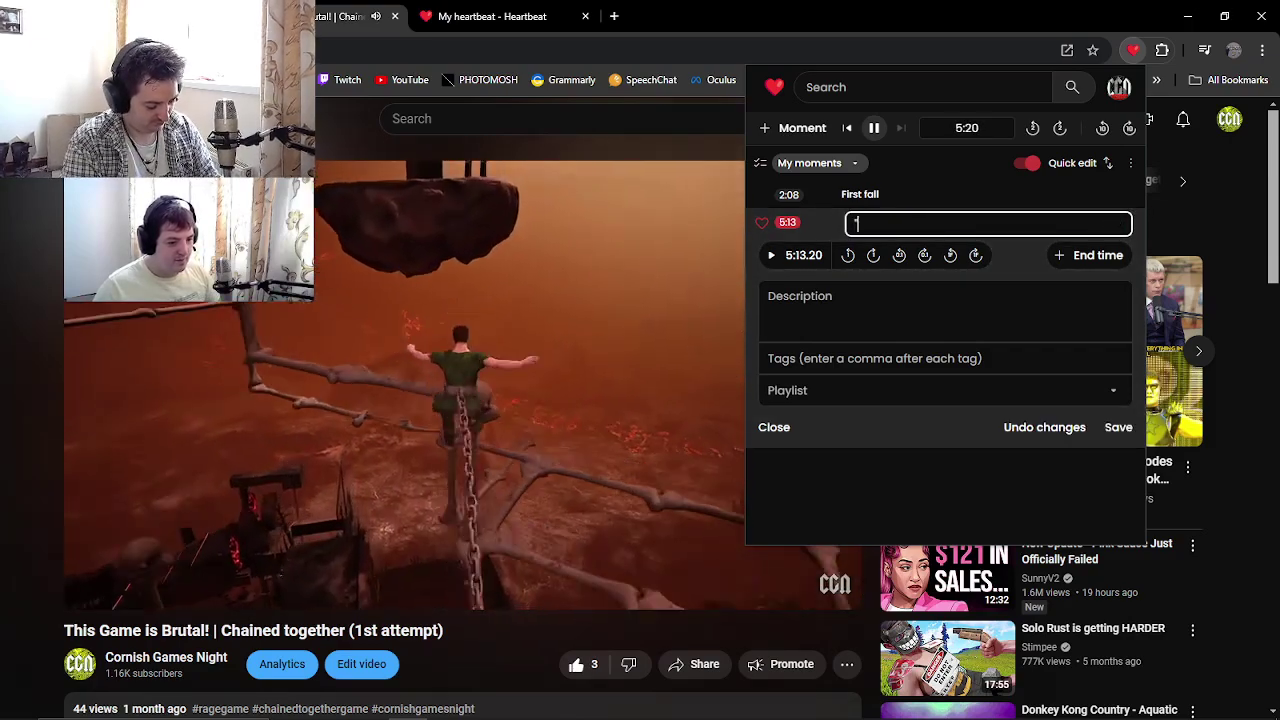
{"action": "type", "text": "\"n"}
{"action": "key", "text": "BackSpace"}
{"action": "key", "text": "BackSpace"}
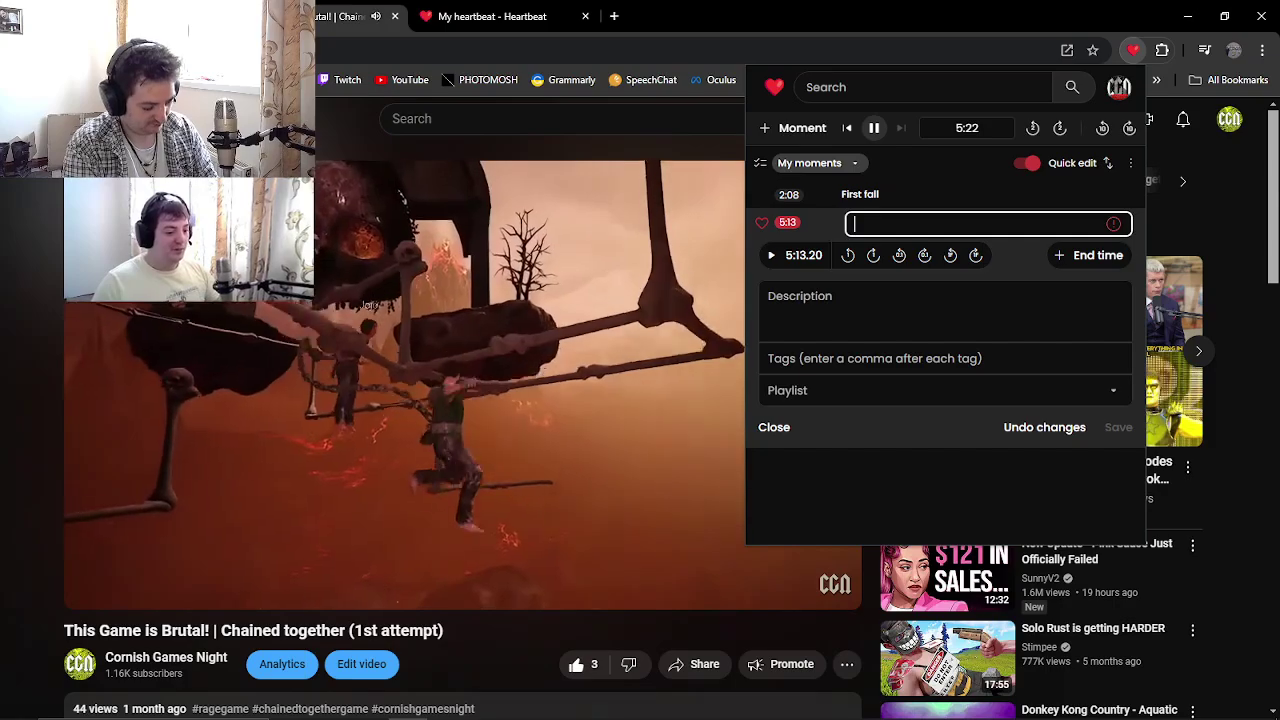
{"action": "type", "text": "2nf"}
{"action": "key", "text": "BackSpace"}
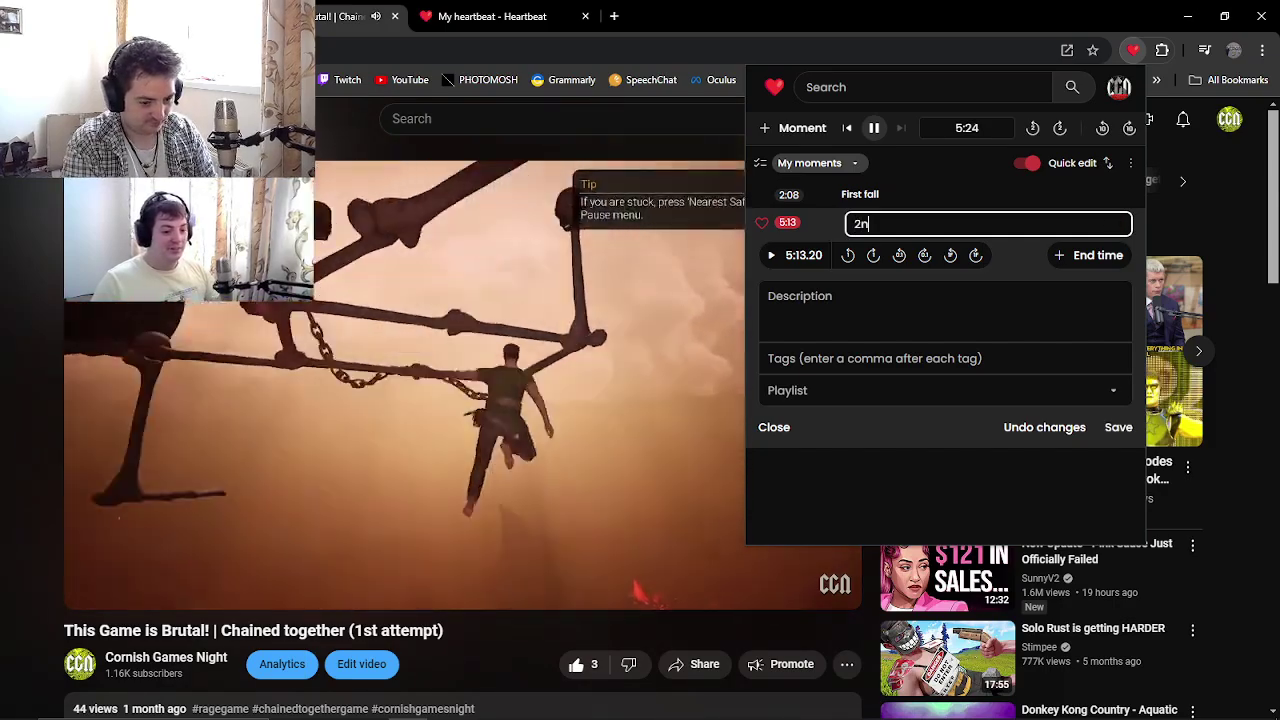
{"action": "type", "text": "d fai;"}
{"action": "key", "text": "BackSpace"}
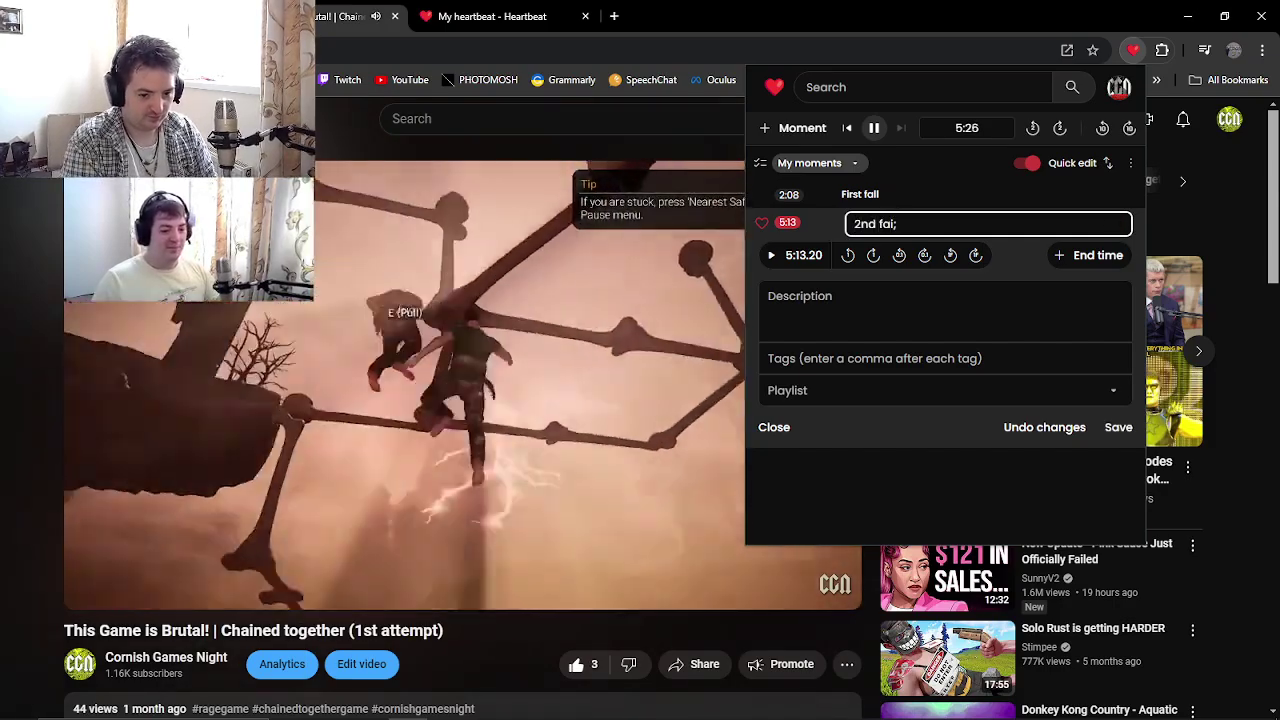
{"action": "type", "text": "l"}
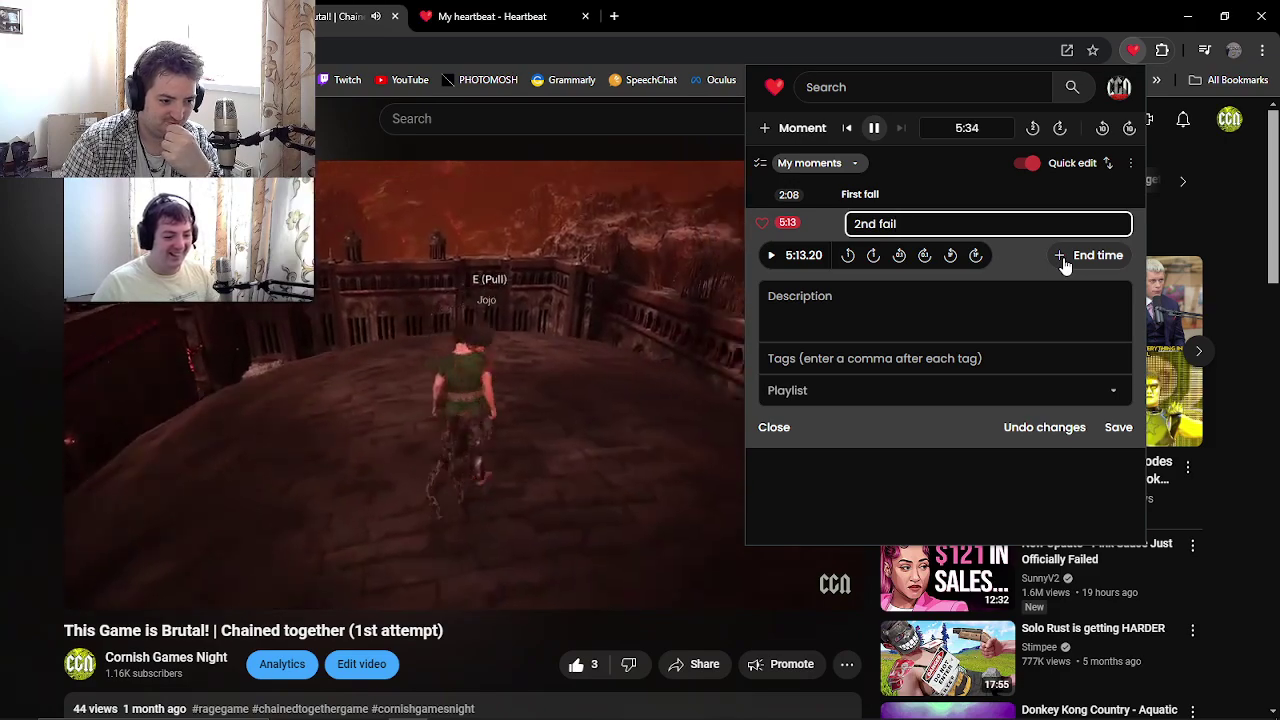
- Set 2nd fail's end to 5:36.44, add a description, and tag it Games, Video Games, Chained Together
{"action": "key", "text": "Return"}
{"action": "left_click", "coordinate": [1065, 258]}
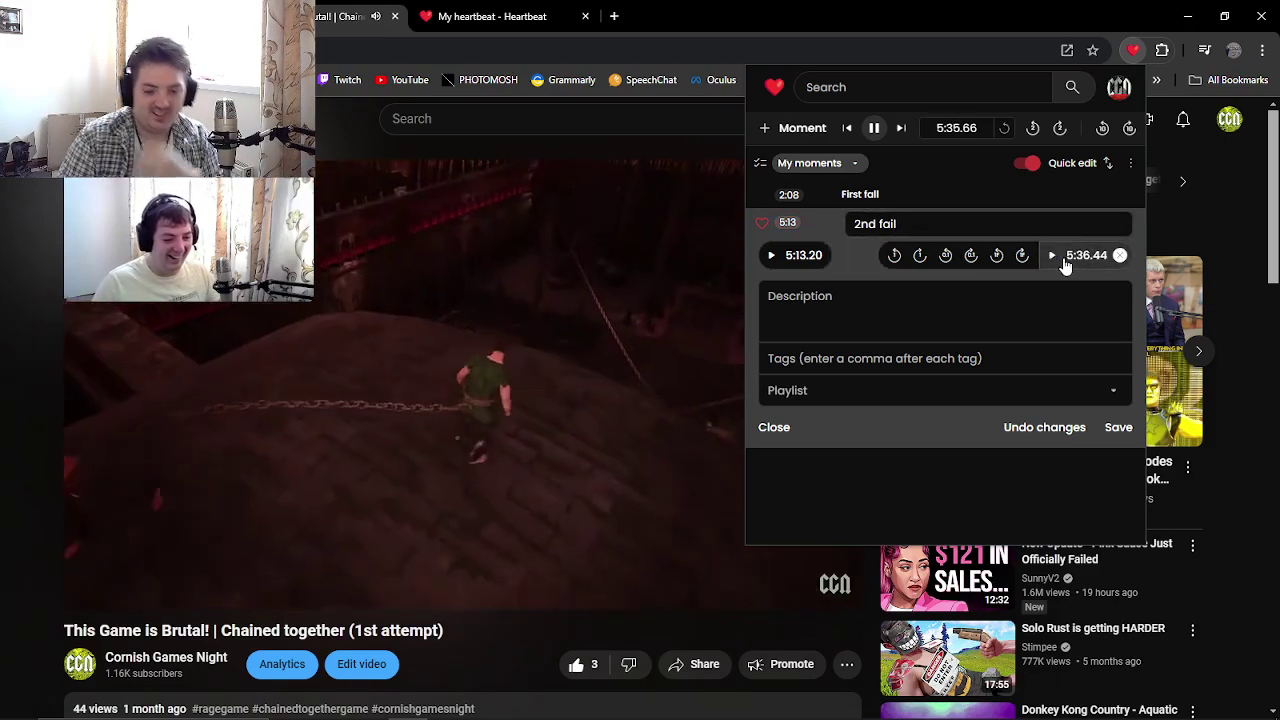
{"action": "left_click", "coordinate": [830, 298]}
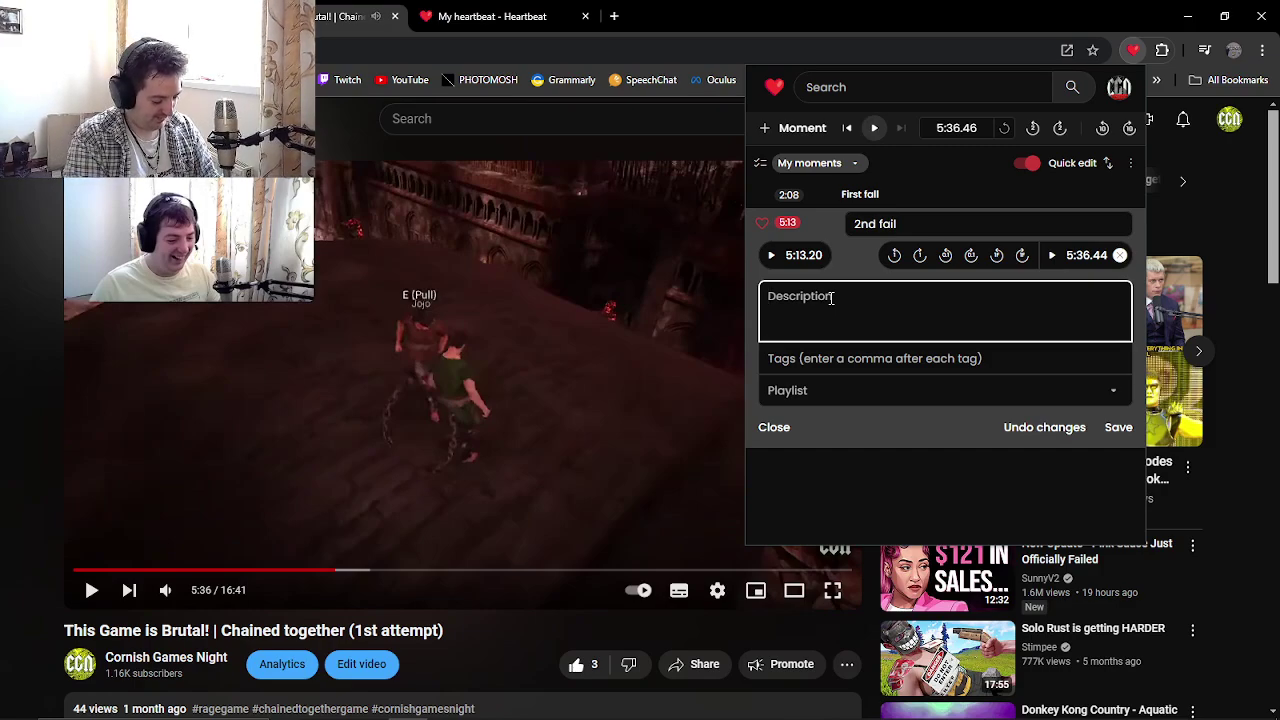
{"action": "type", "text": "We"}
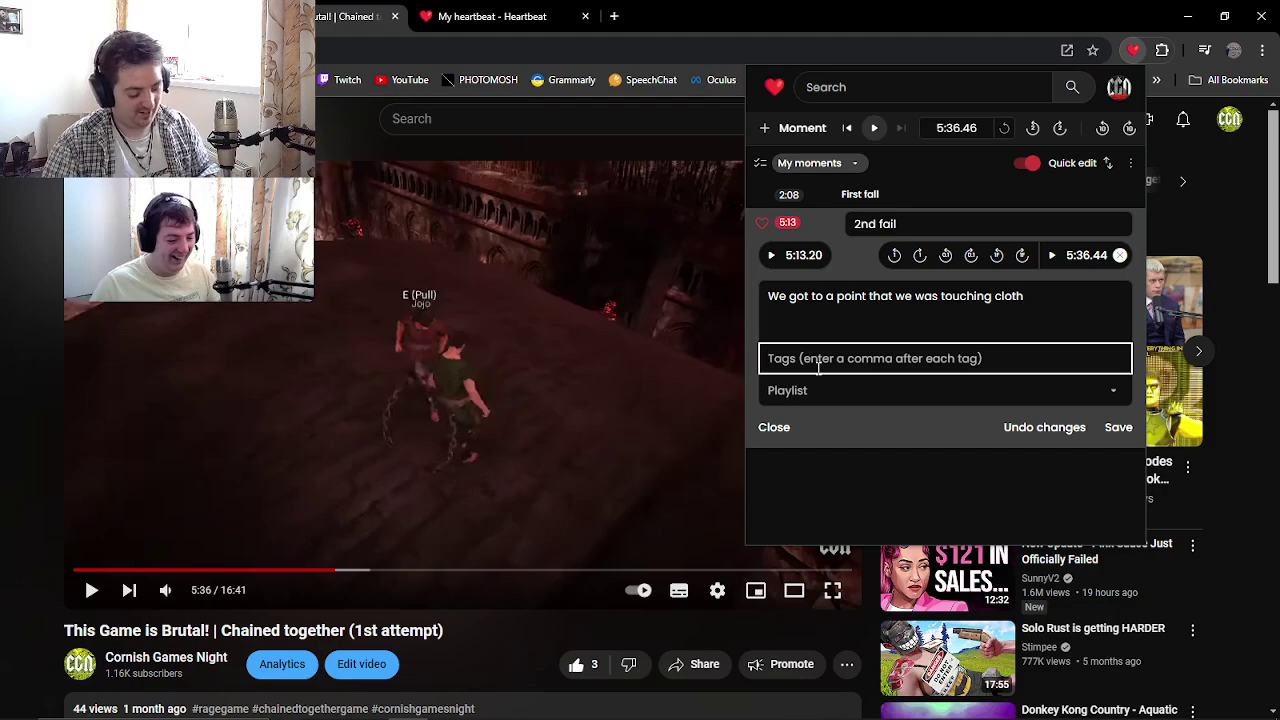
{"action": "type", "text": "Games"}
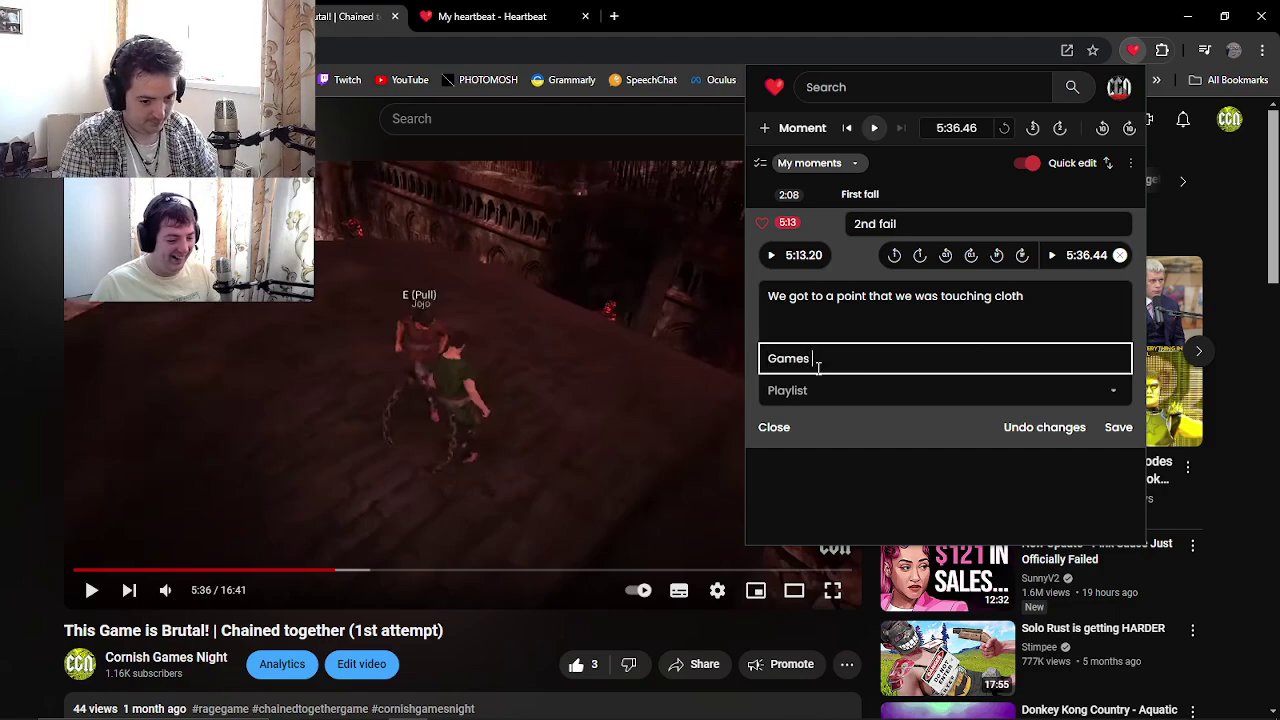
{"action": "type", "text": ","}
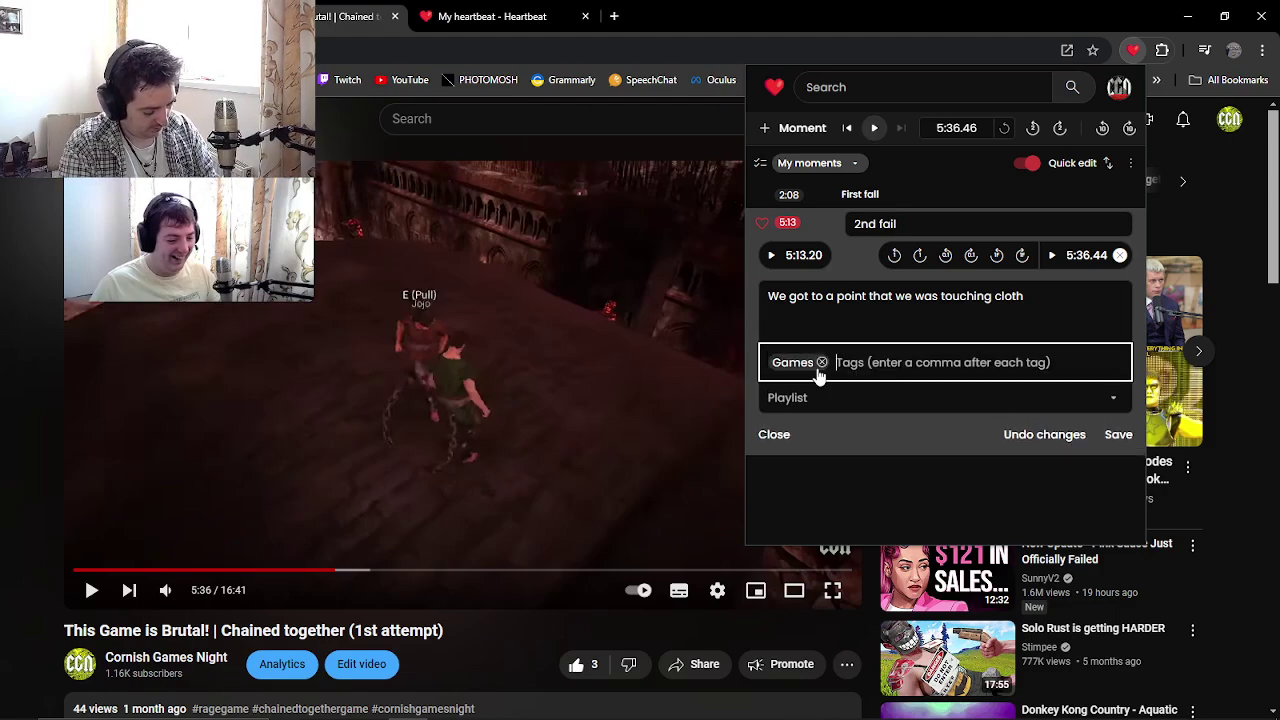
{"action": "type", "text": "Video"}
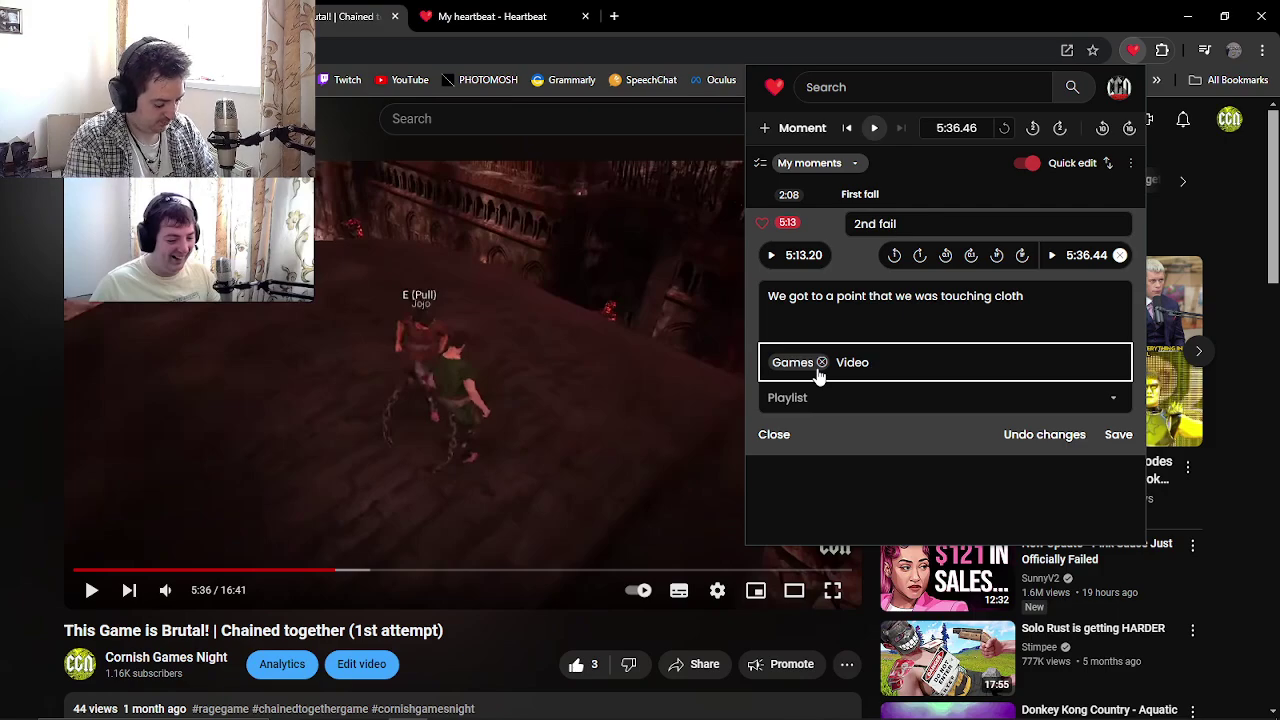
{"action": "type", "text": " Games"}
{"action": "type", "text": ",Chained together"}
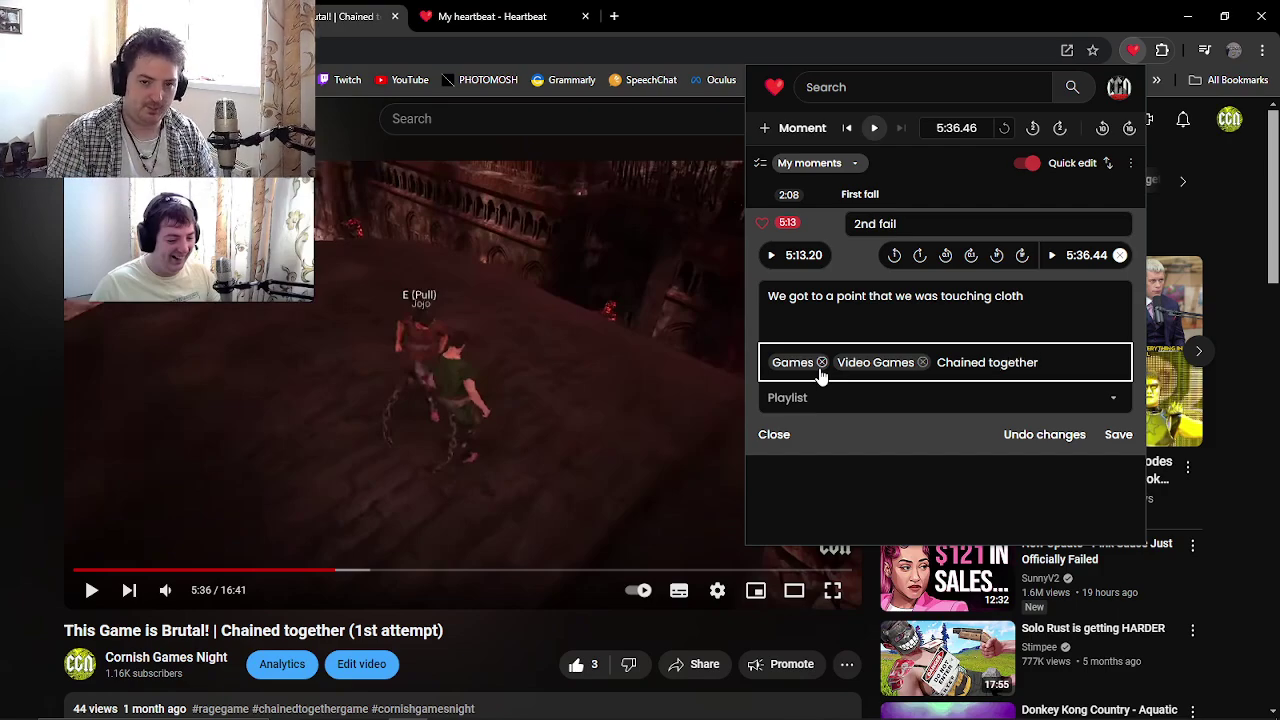
{"action": "key", "text": "BackSpace"}
{"action": "type", "text": "T"}
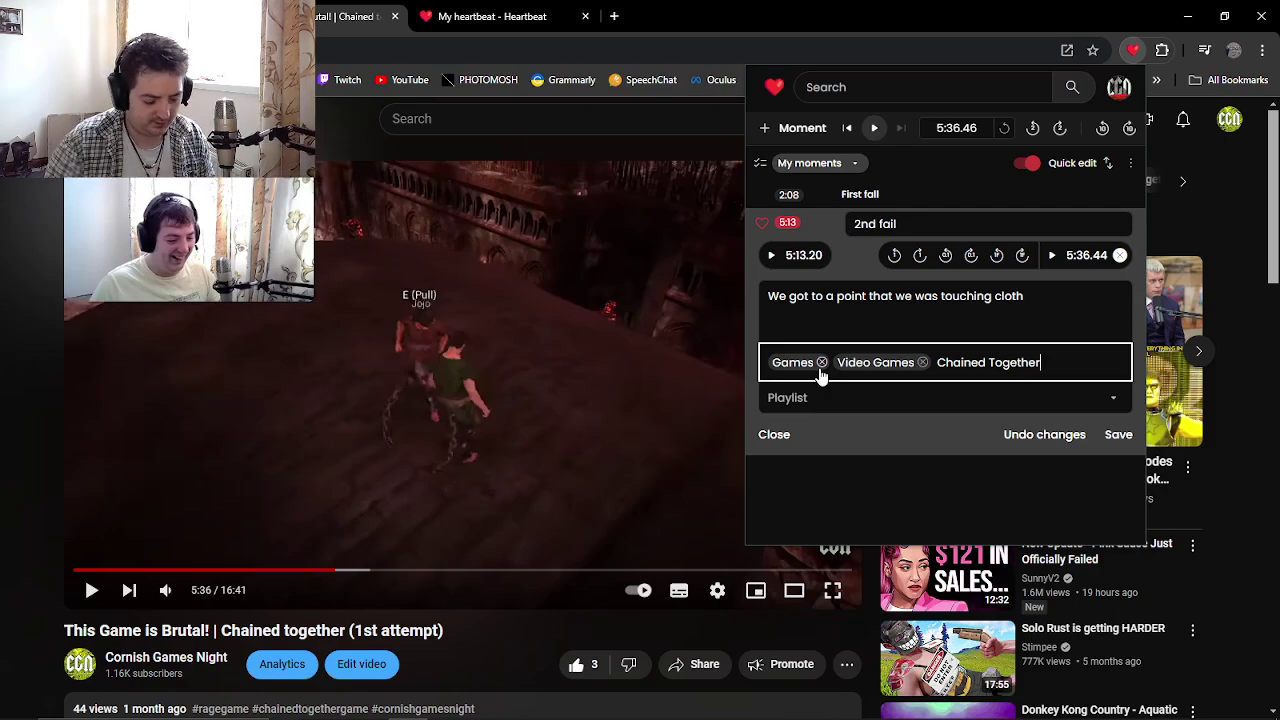
{"action": "key", "text": "Return"}
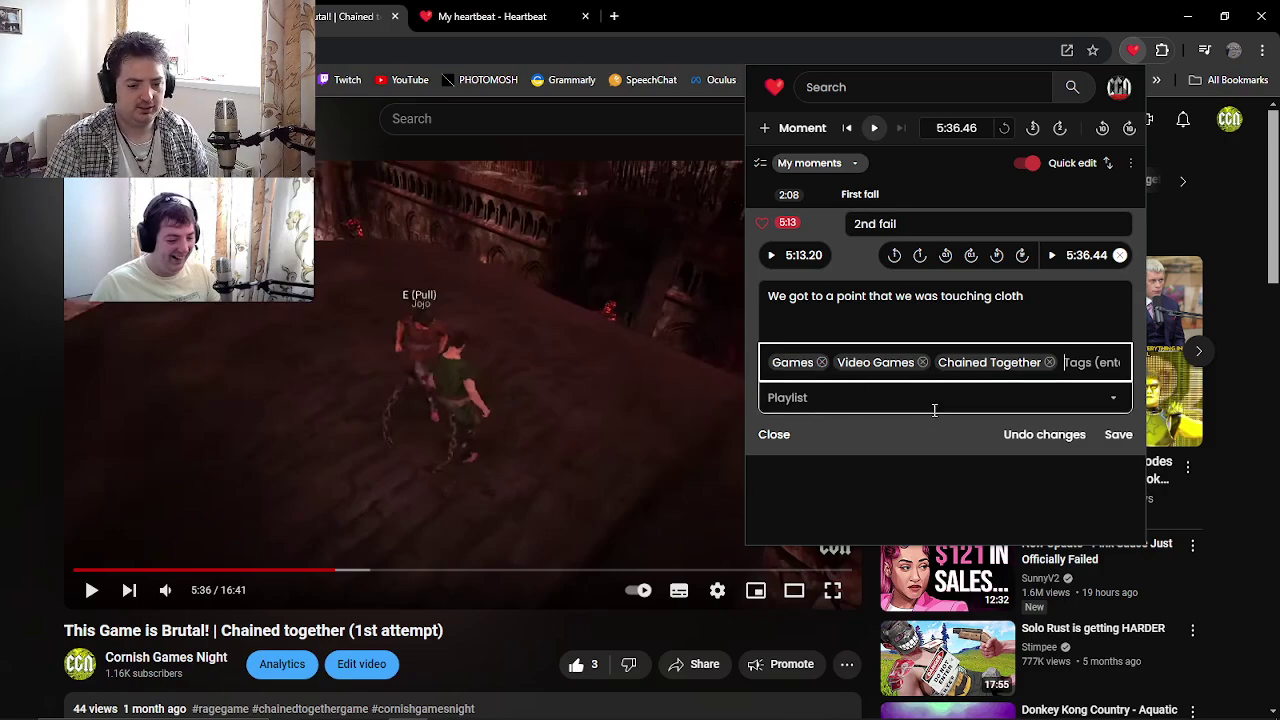
- Put 2nd fail in Chained Together Moments and save, overwriting all duplicate tags
{"action": "left_click", "coordinate": [940, 404]}
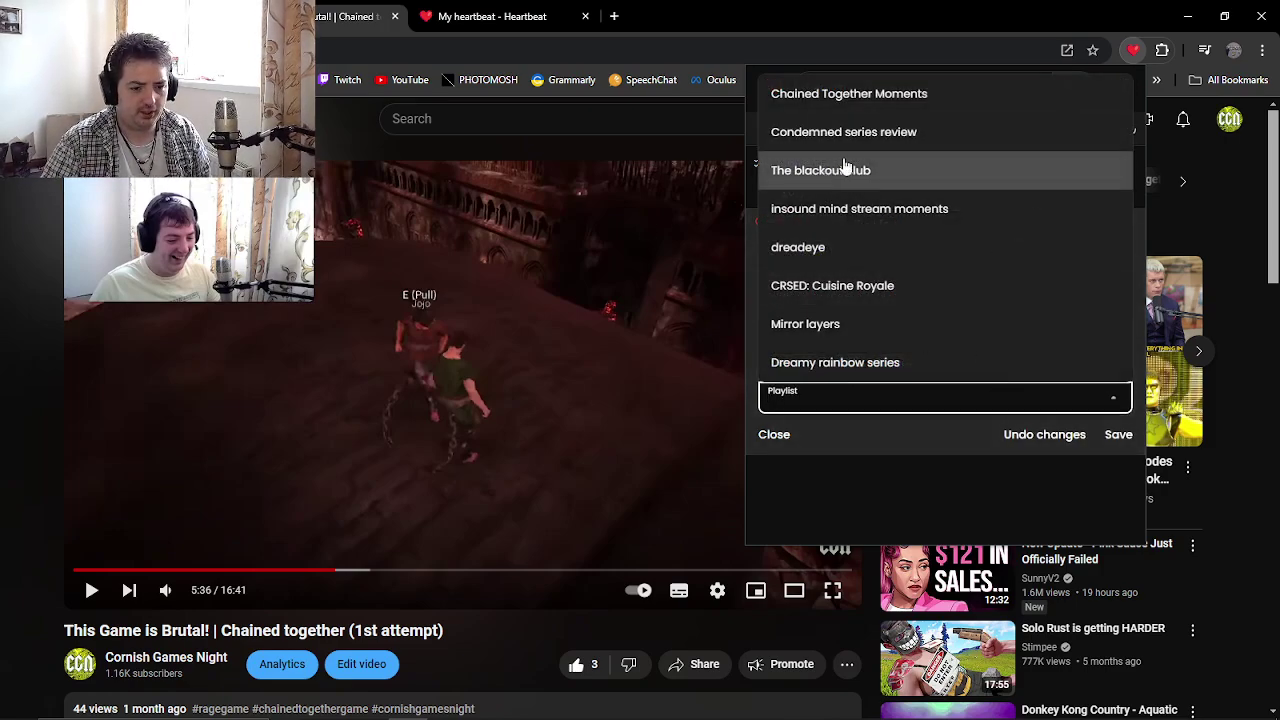
{"action": "left_click", "coordinate": [893, 93]}
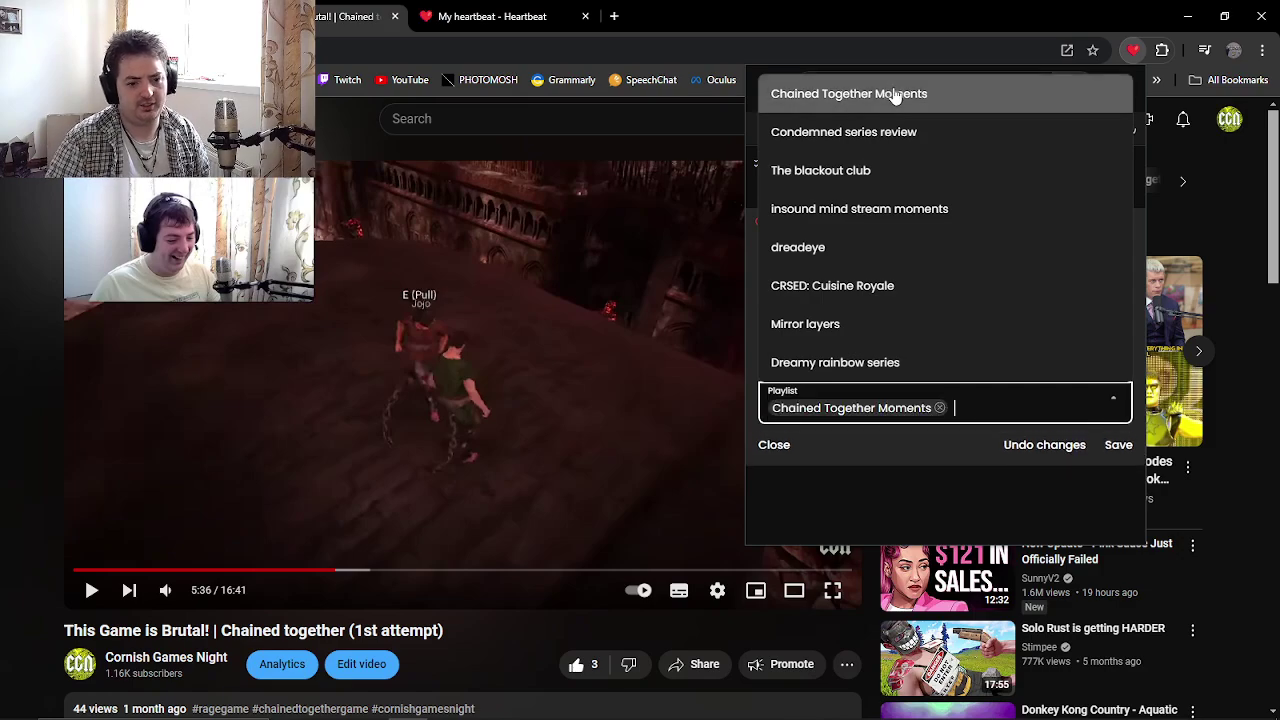
{"action": "left_click", "coordinate": [1118, 444]}
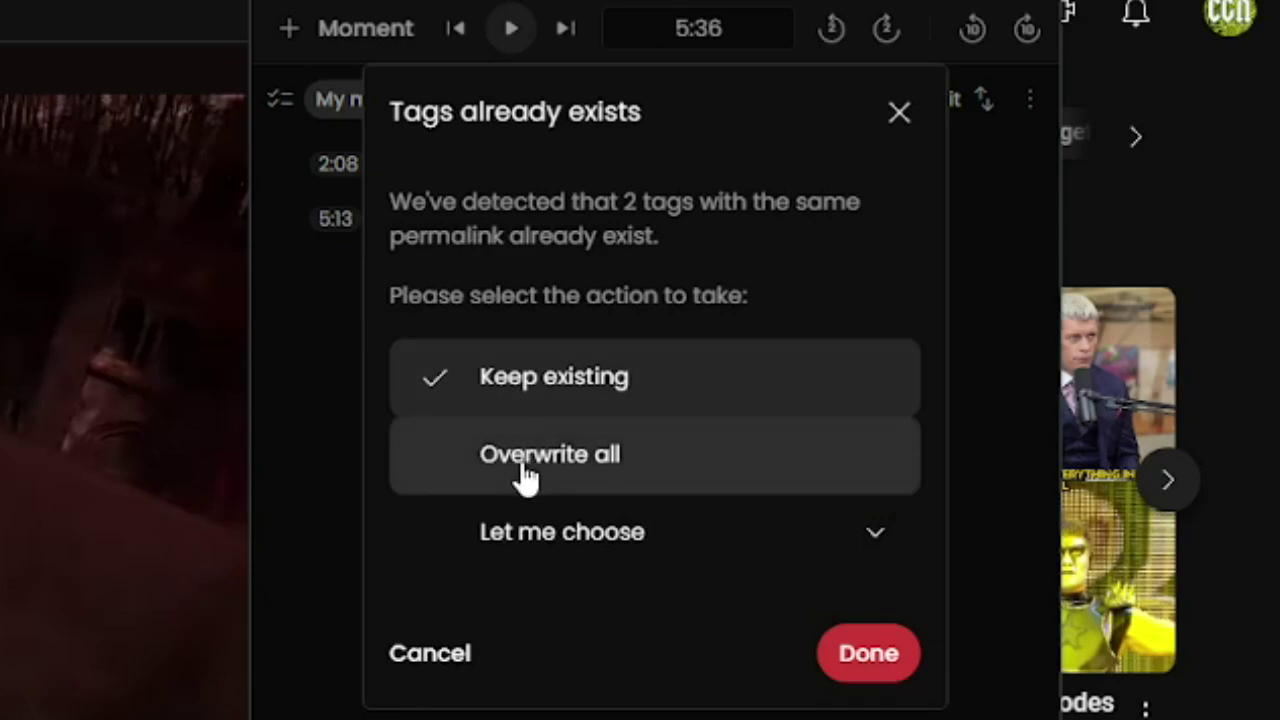
{"action": "left_click", "coordinate": [638, 545]}
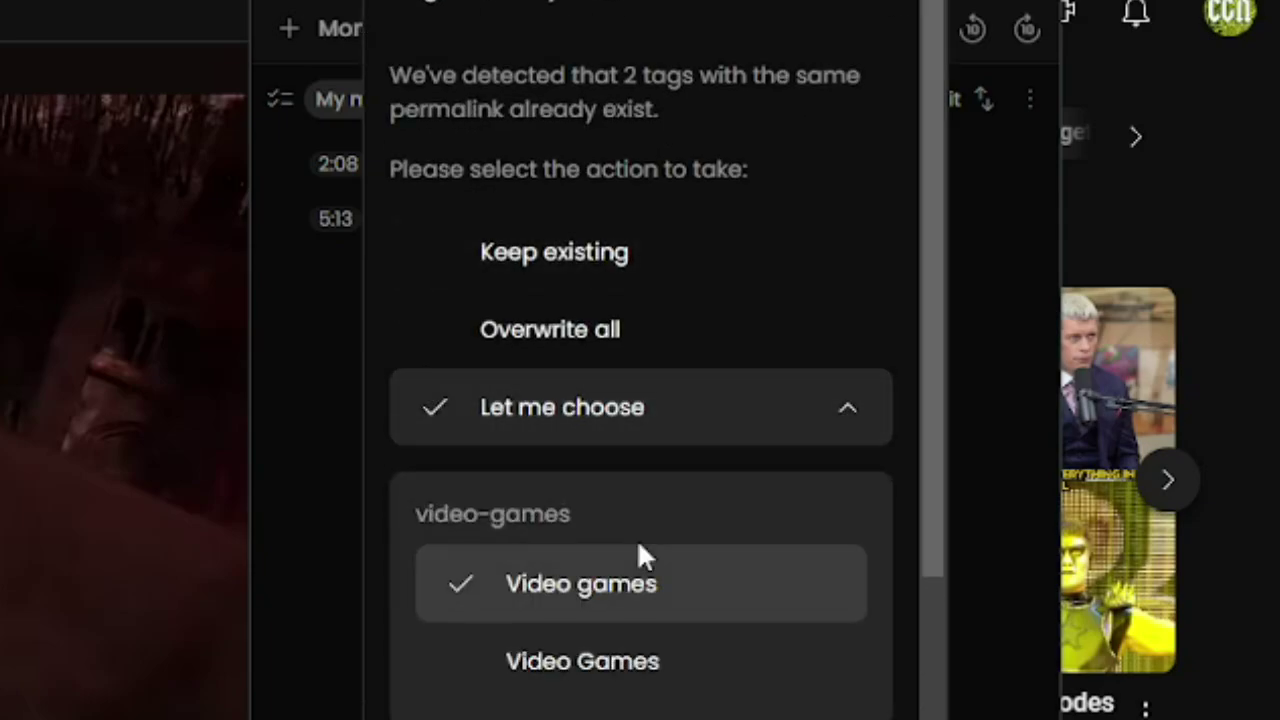
{"action": "left_click", "coordinate": [628, 330]}
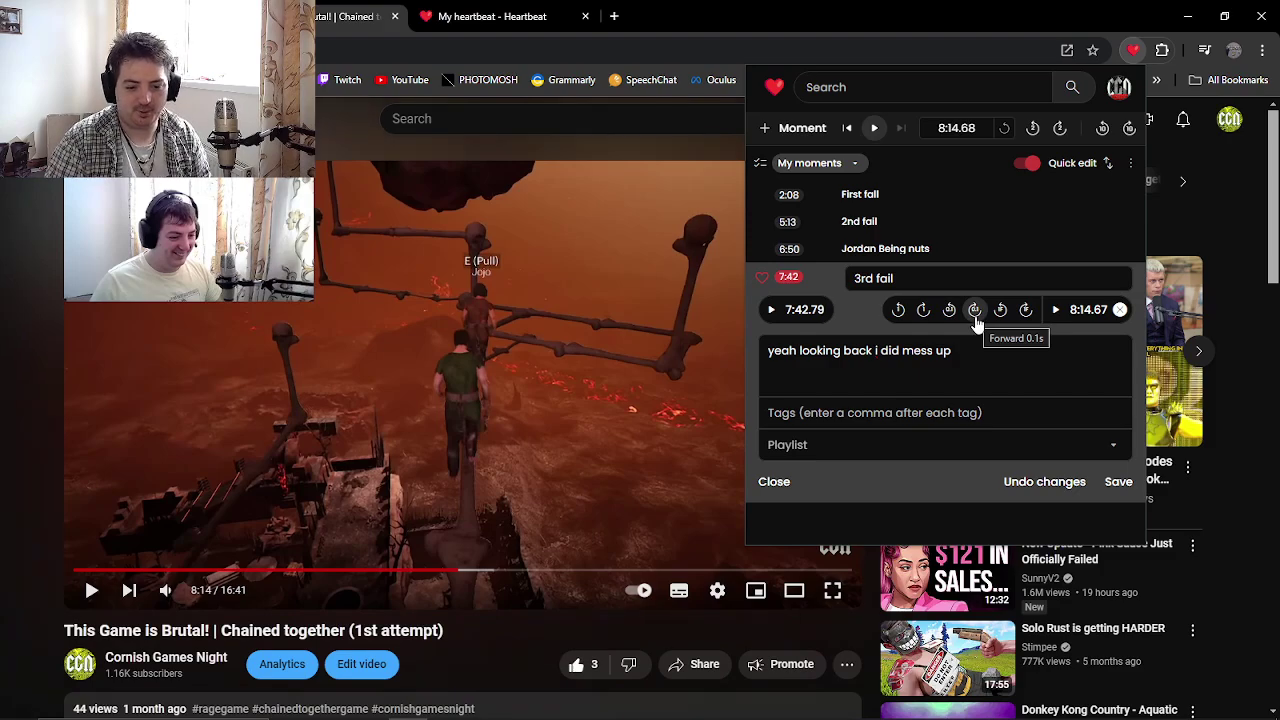
- Save the 'Its Cornish turn to rush' moment to Chained Together Moments and play on to 16:20
{"action": "left_click", "coordinate": [926, 312]}
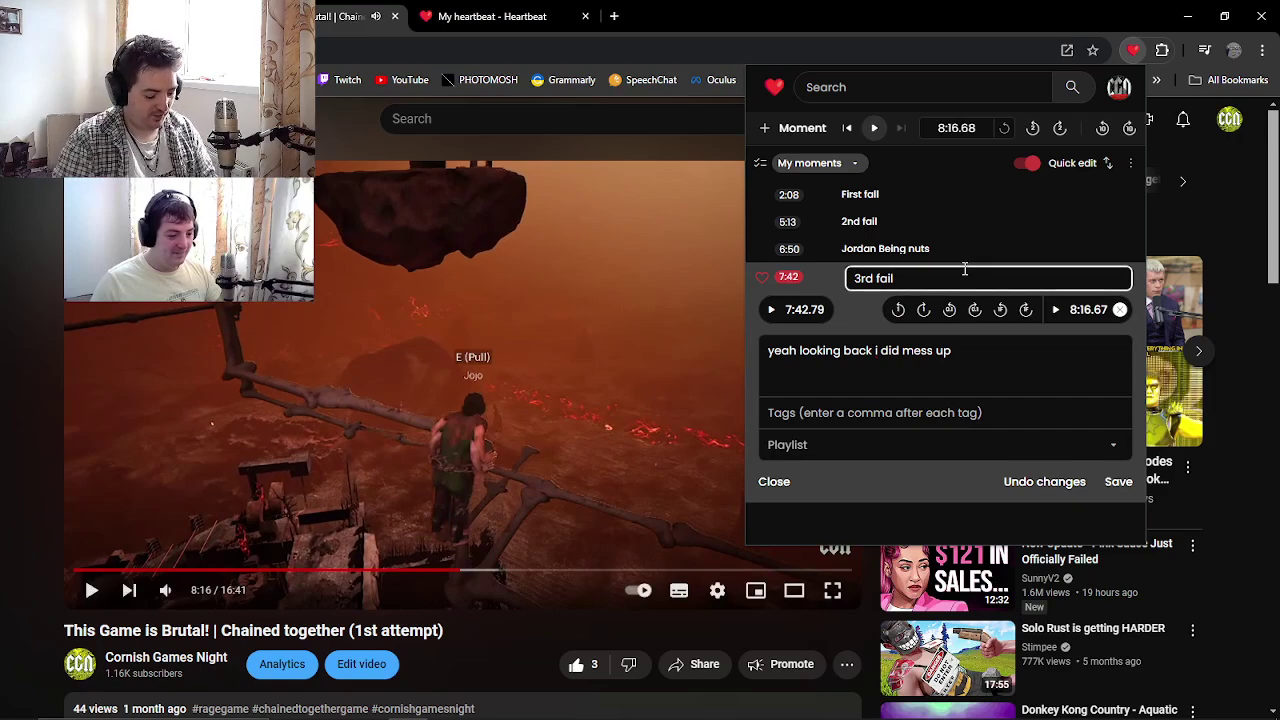
{"action": "left_click", "coordinate": [1020, 466]}
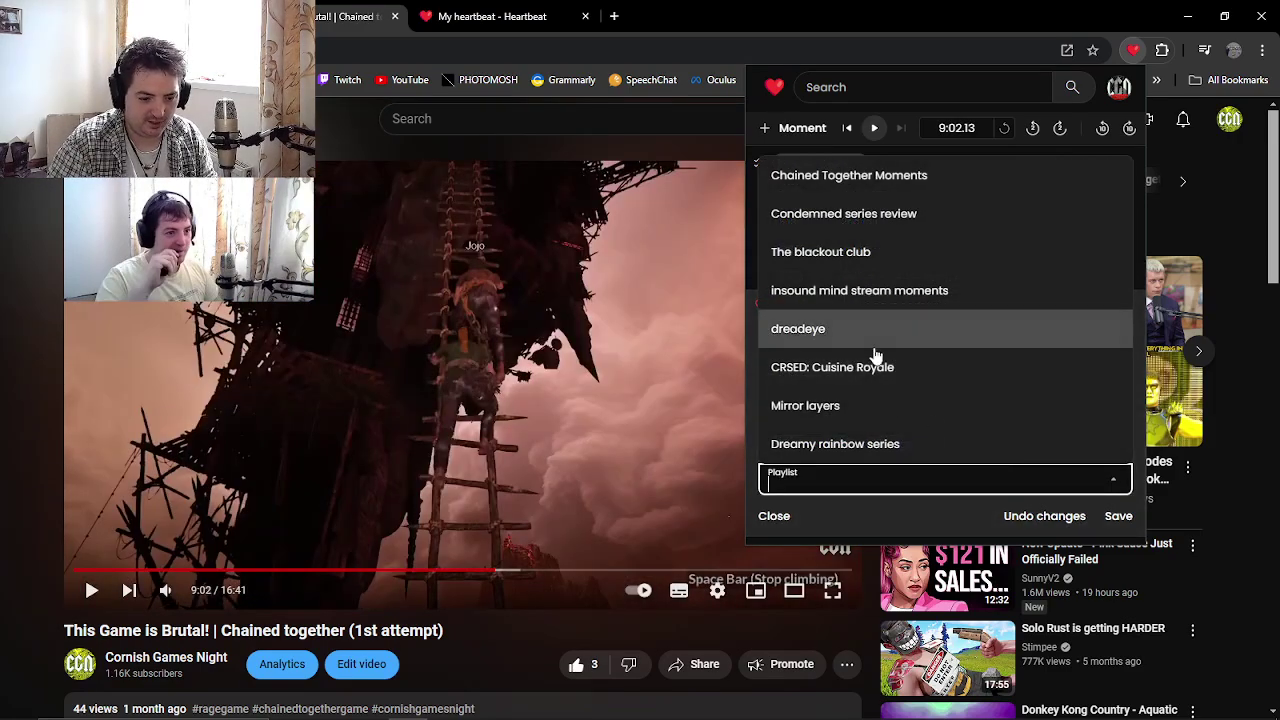
{"action": "left_click", "coordinate": [936, 180]}
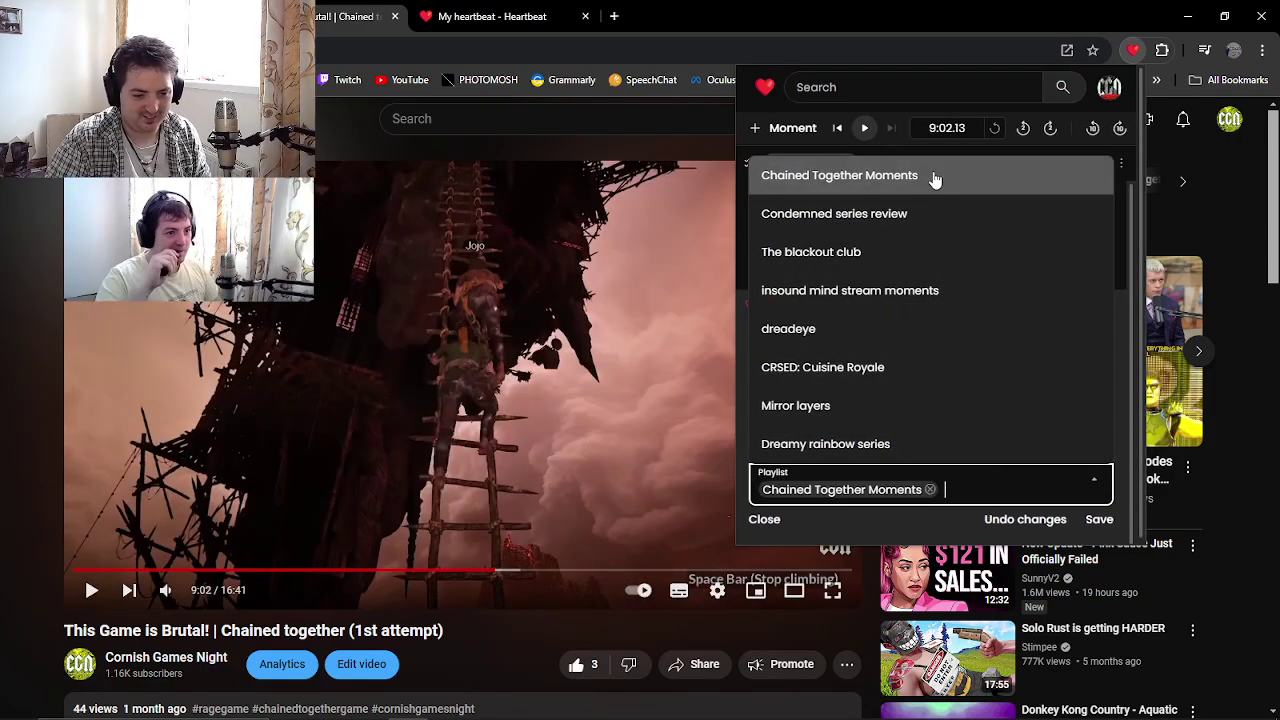
{"action": "left_click", "coordinate": [1097, 521]}
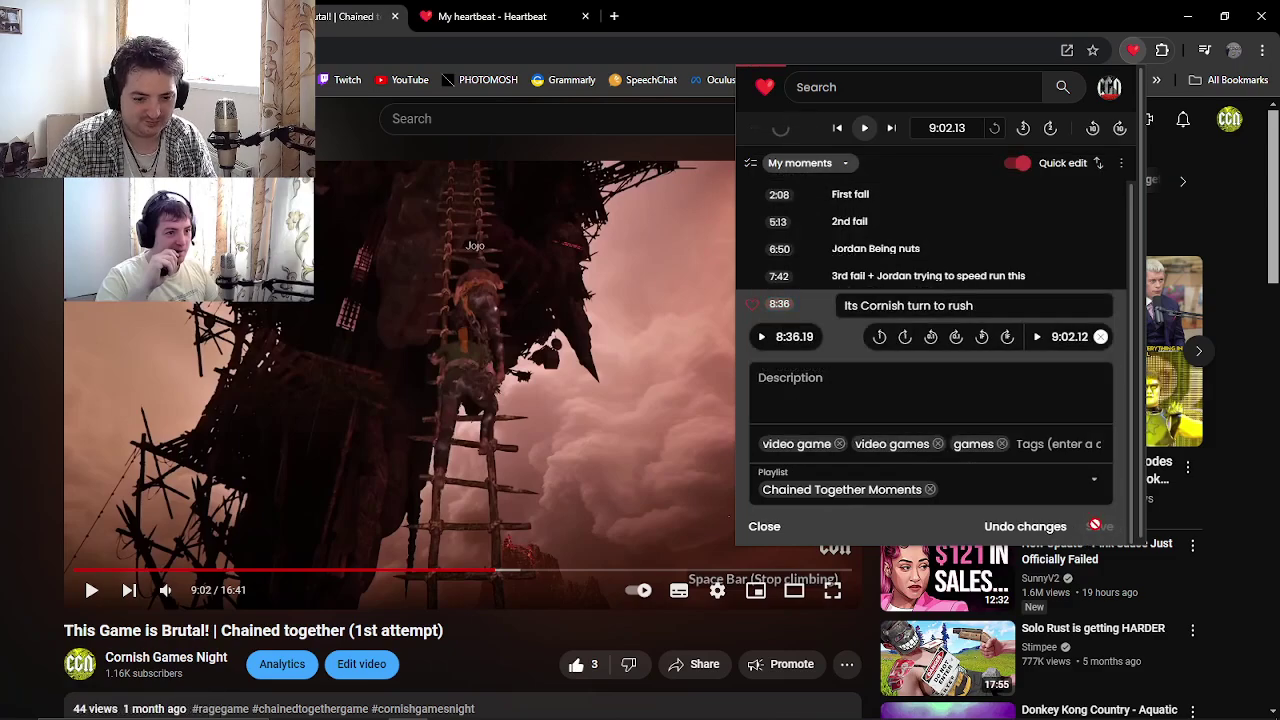
{"action": "left_click", "coordinate": [455, 370]}
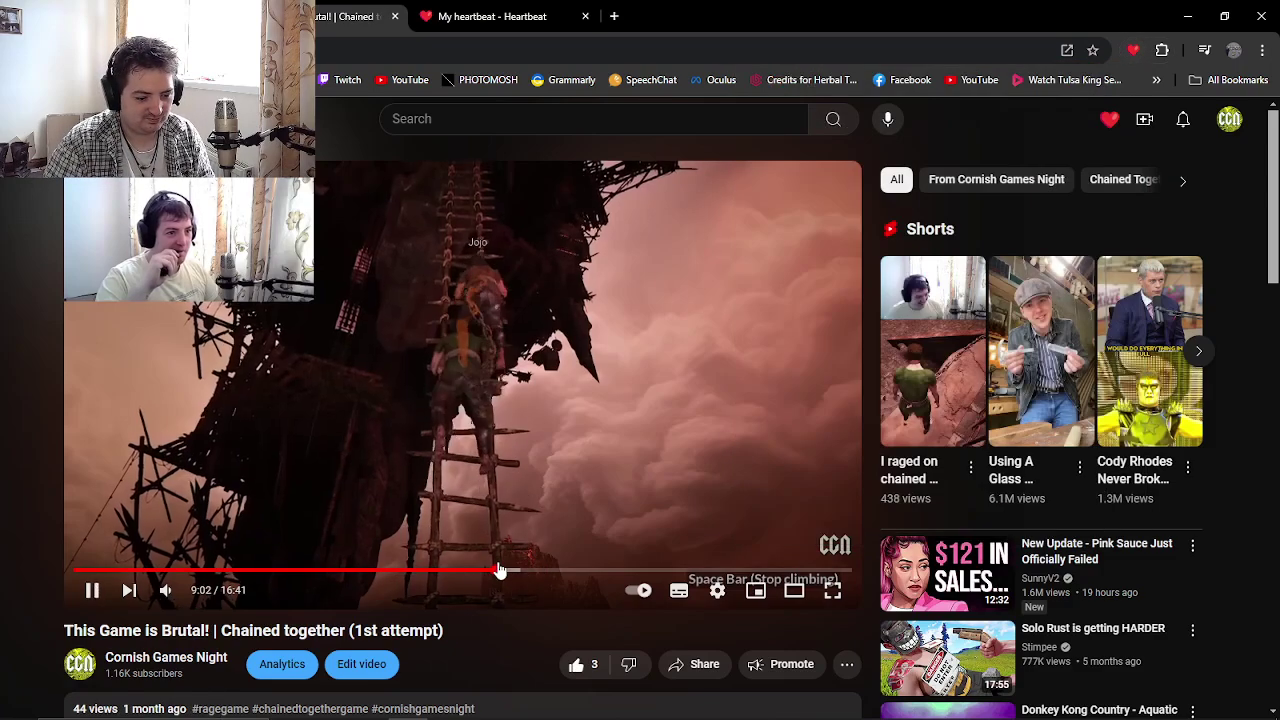
{"action": "left_click", "coordinate": [684, 404]}
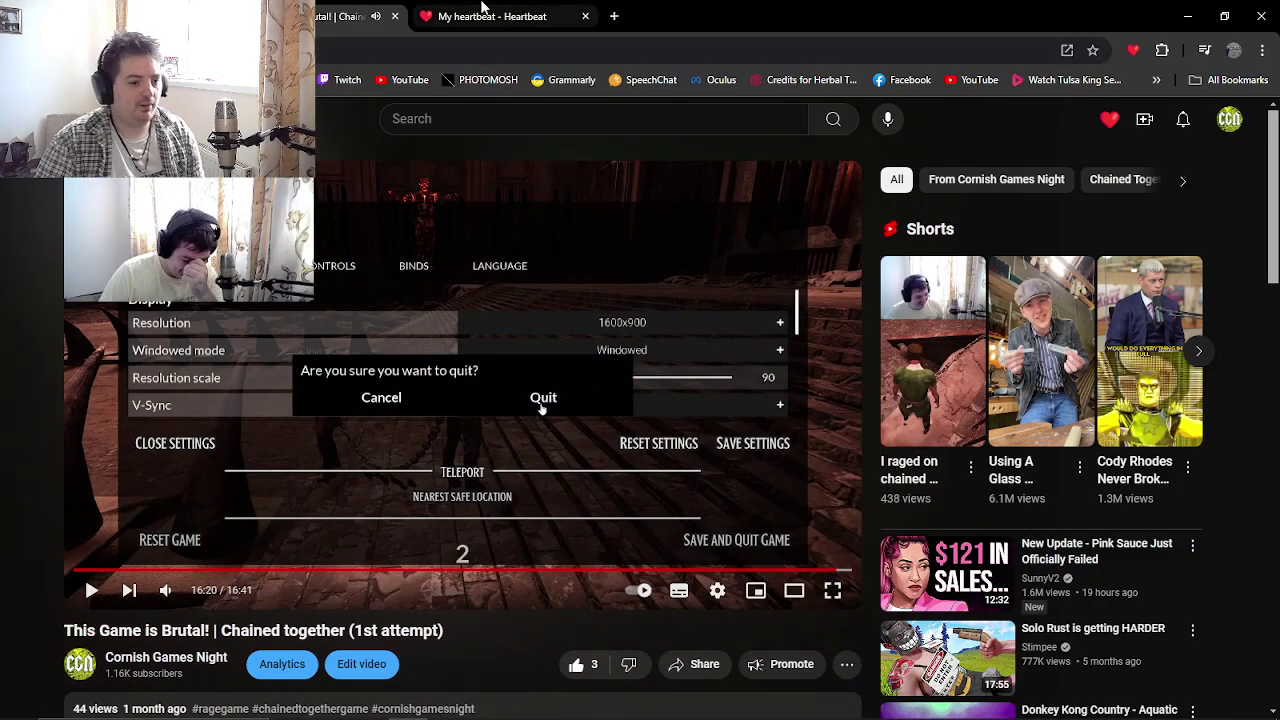
- Refresh the Heartbeat Playlists page, open Chained Together Moments, and open the Rage quit! card
{"action": "left_click", "coordinate": [490, 16]}
{"action": "scroll", "coordinate": [422, 480], "scroll_direction": "up", "scroll_amount": 3}
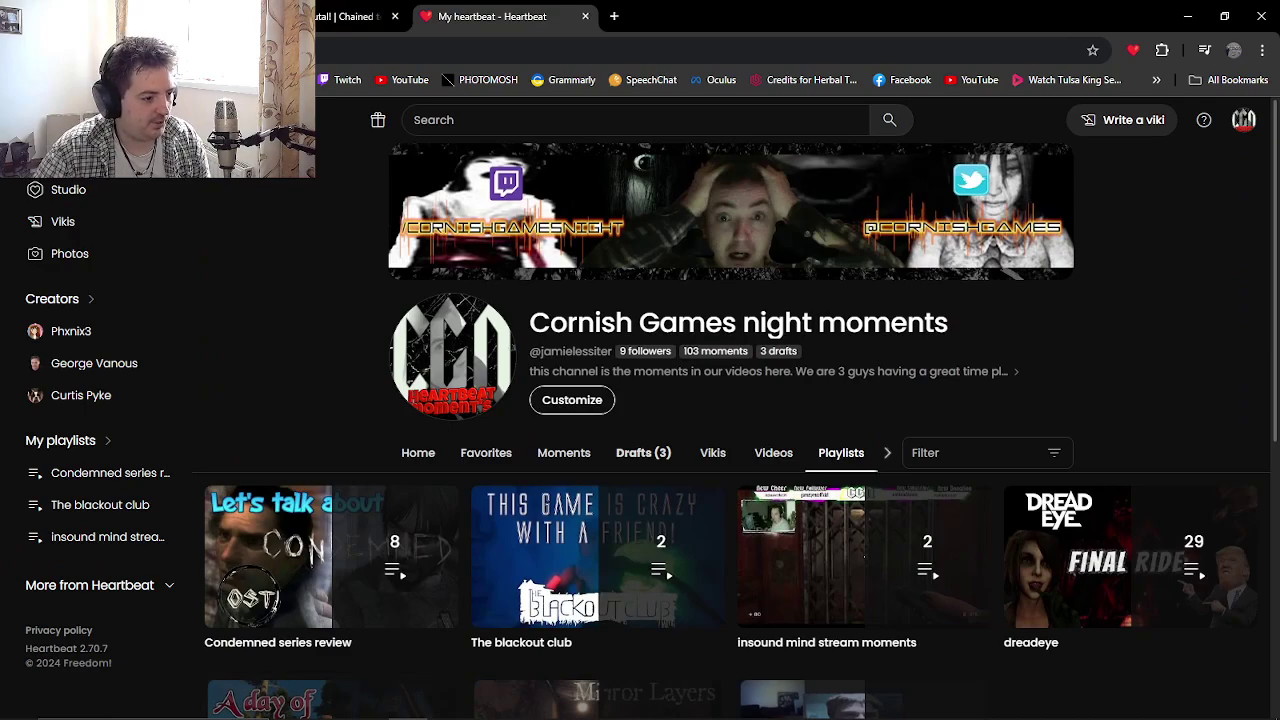
{"action": "key", "text": "F5"}
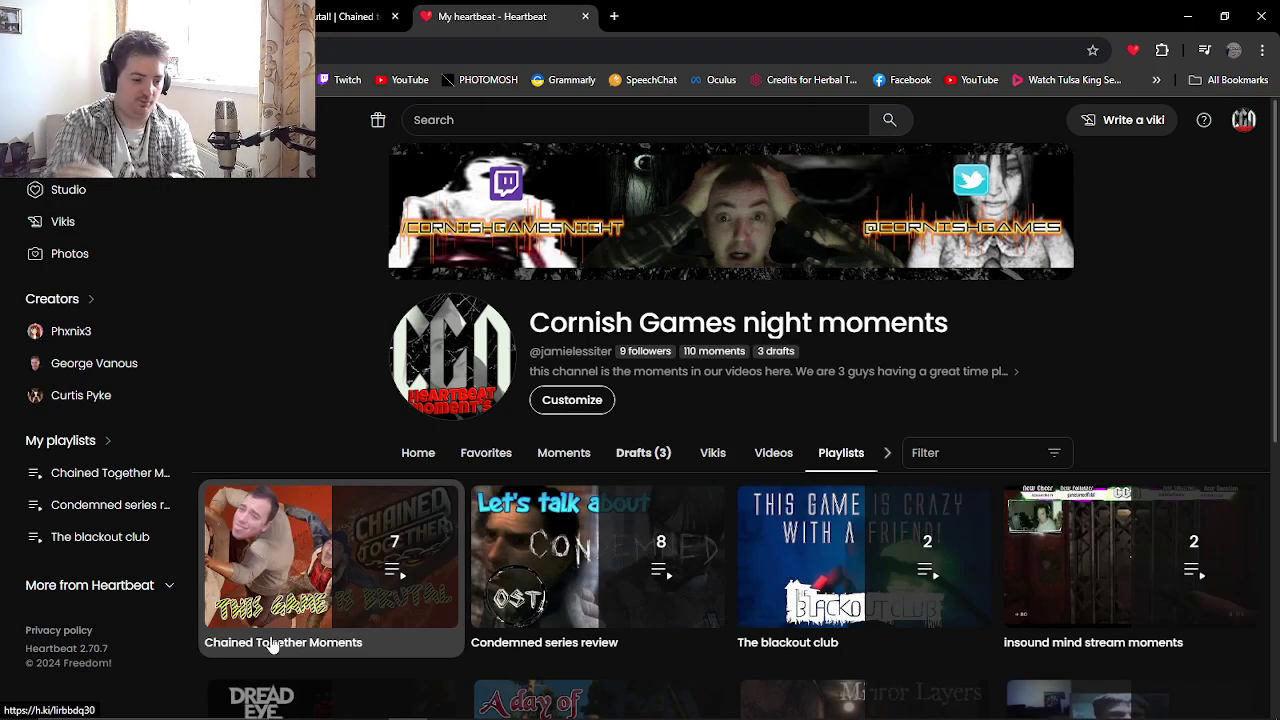
{"action": "left_click", "coordinate": [272, 645]}
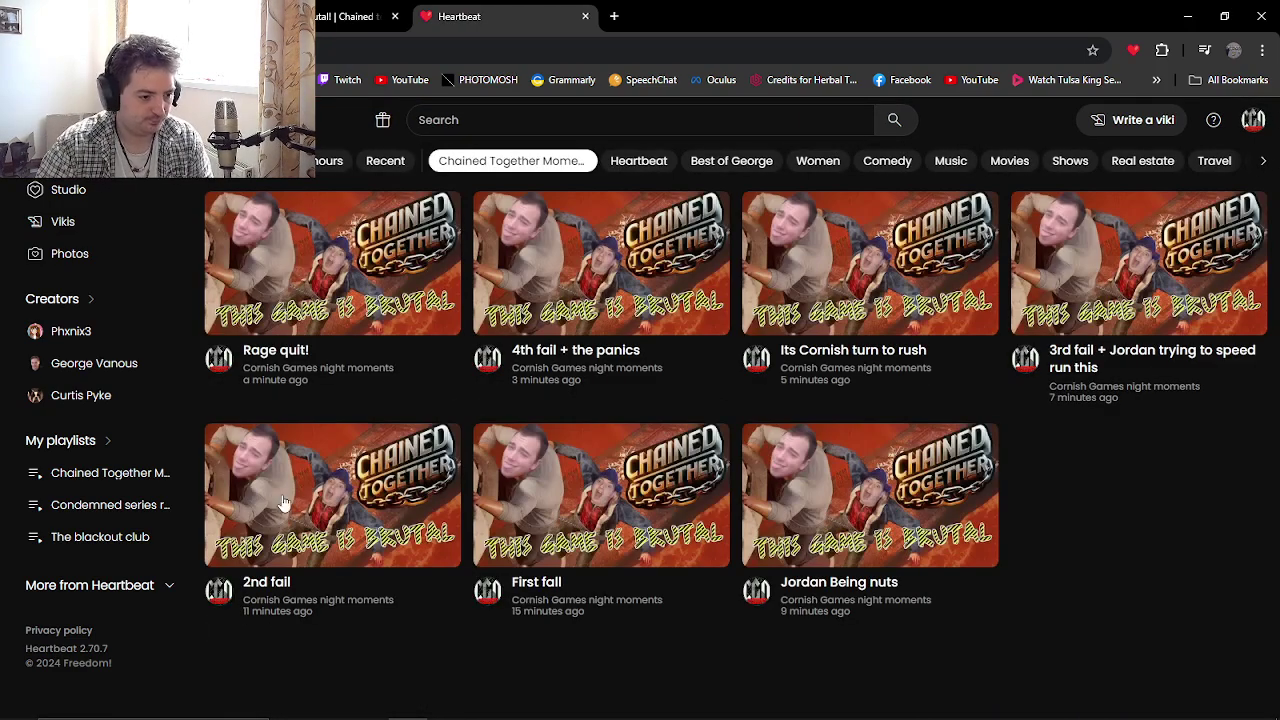
{"action": "left_click", "coordinate": [253, 268]}
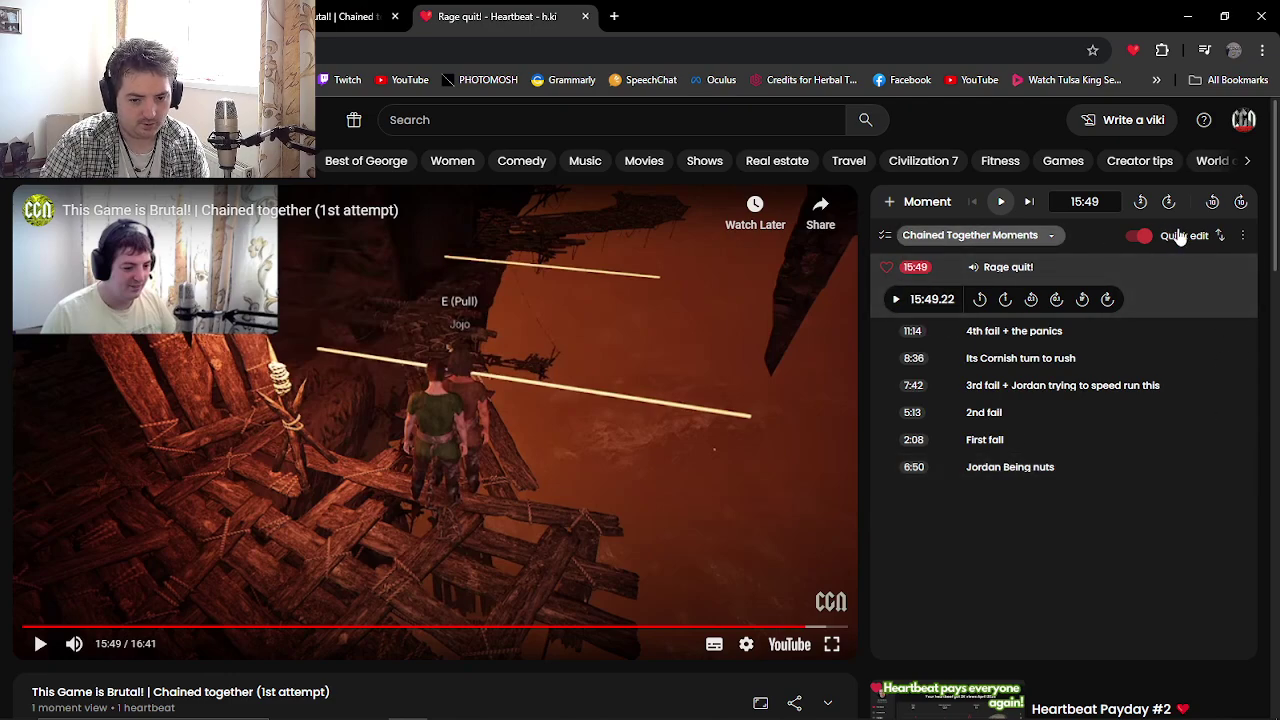
- Sort the Chained Together moments by start time and play First fall from 2:08
{"action": "left_click", "coordinate": [1224, 238]}
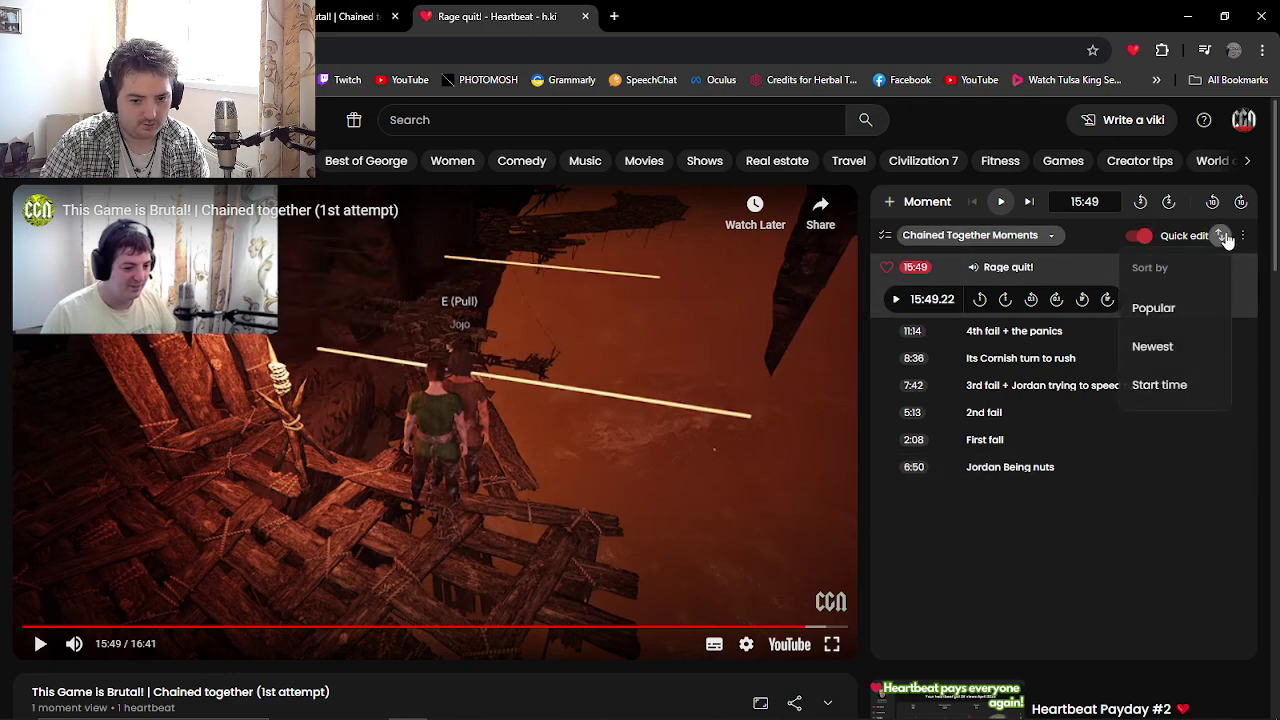
{"action": "left_click", "coordinate": [1153, 386]}
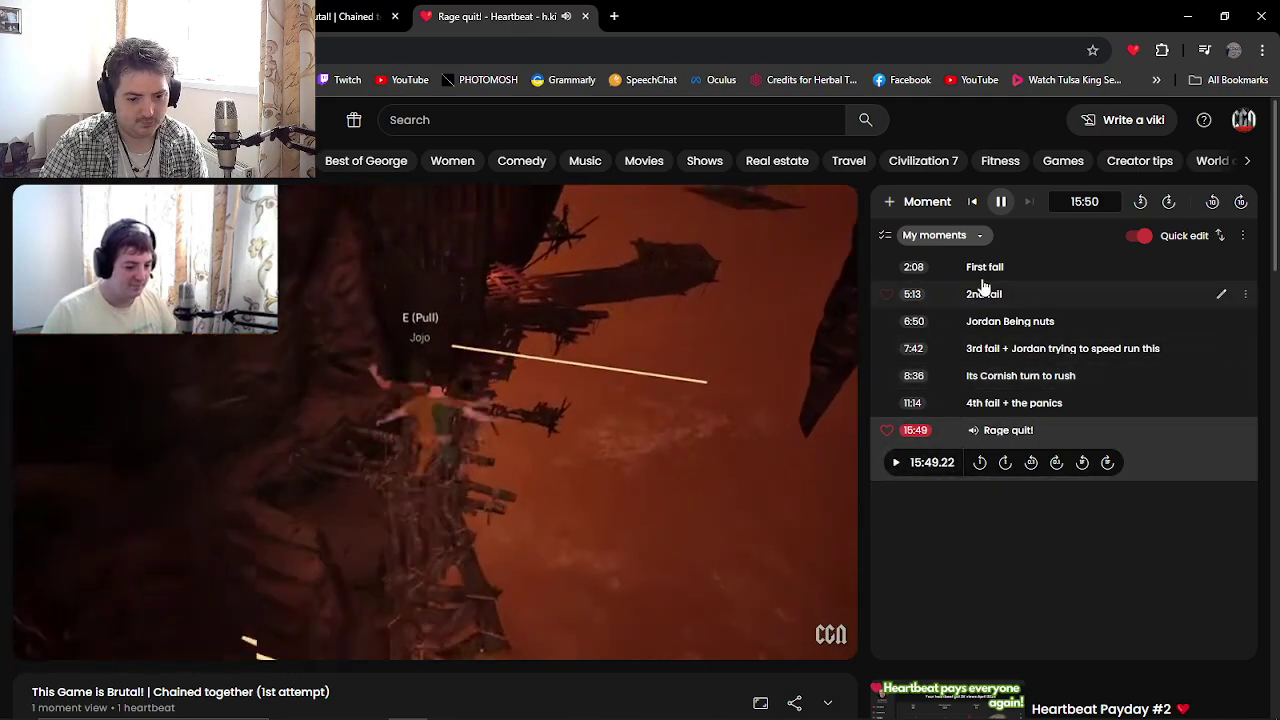
{"action": "left_click", "coordinate": [985, 272]}
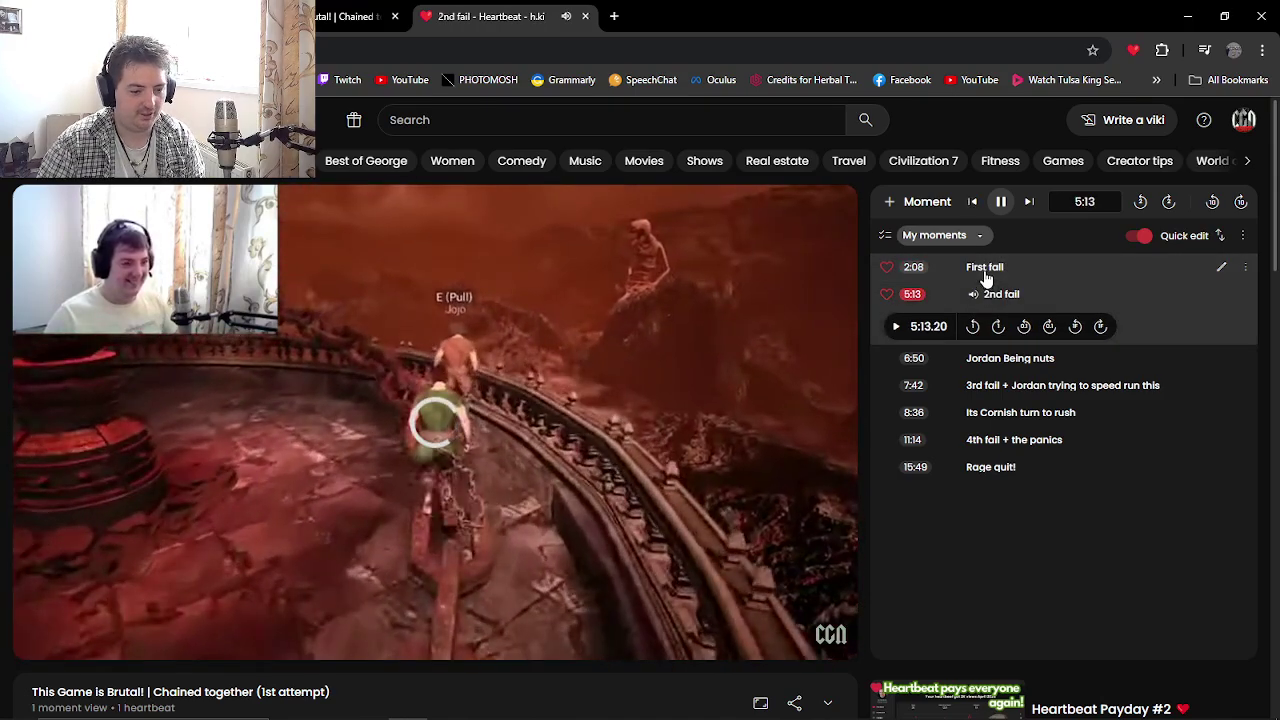
{"action": "left_click", "coordinate": [672, 404]}
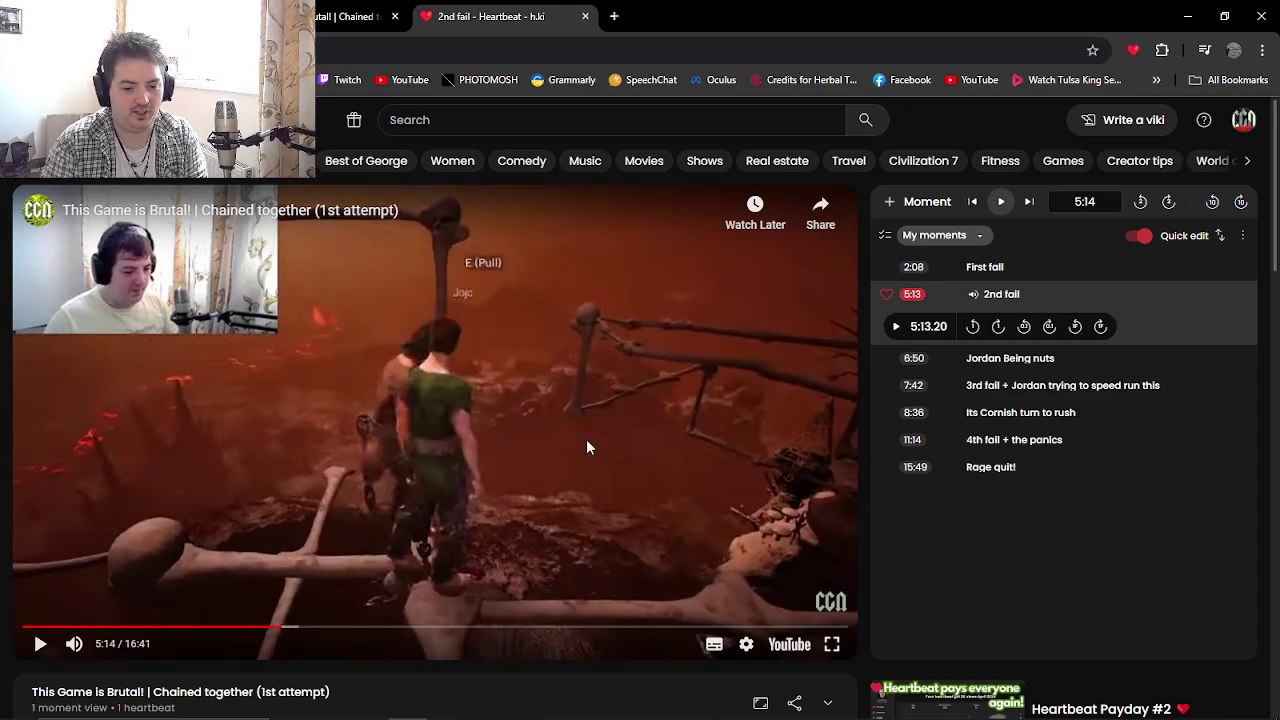
{"action": "left_click", "coordinate": [993, 266]}
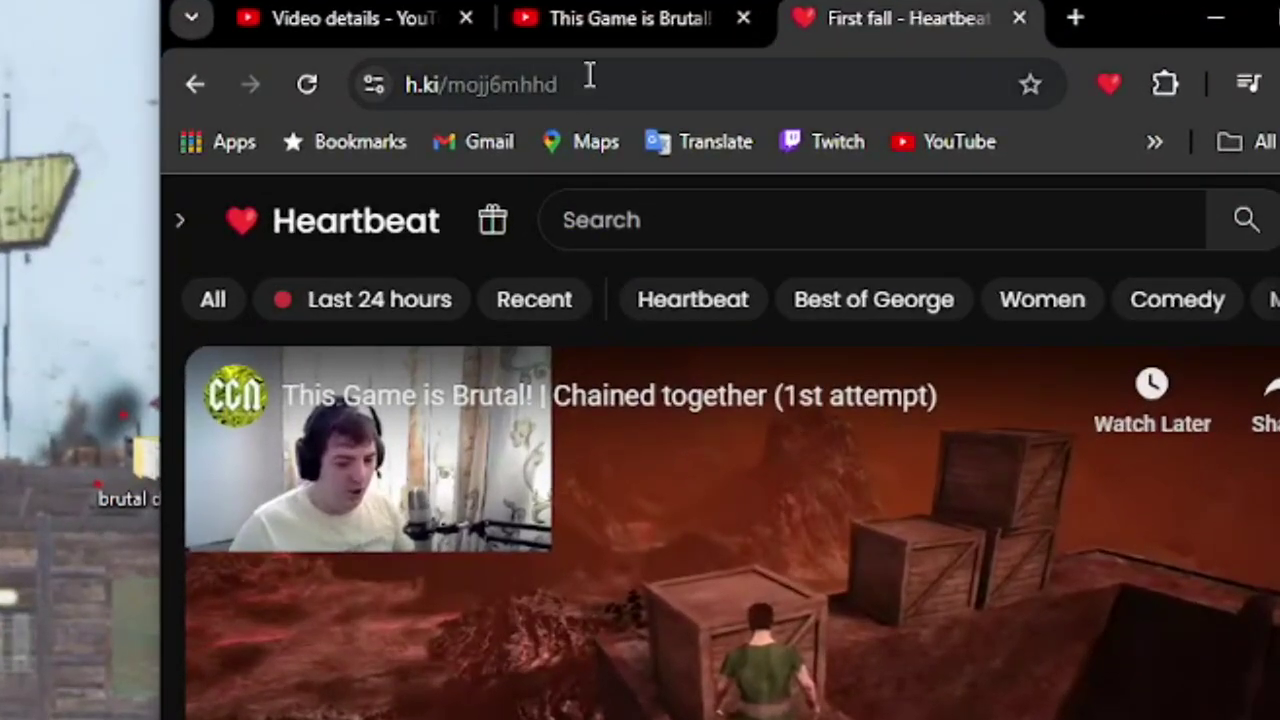
- Copy the First fall moment's h.ki link from the address bar
{"action": "left_click", "coordinate": [590, 82]}
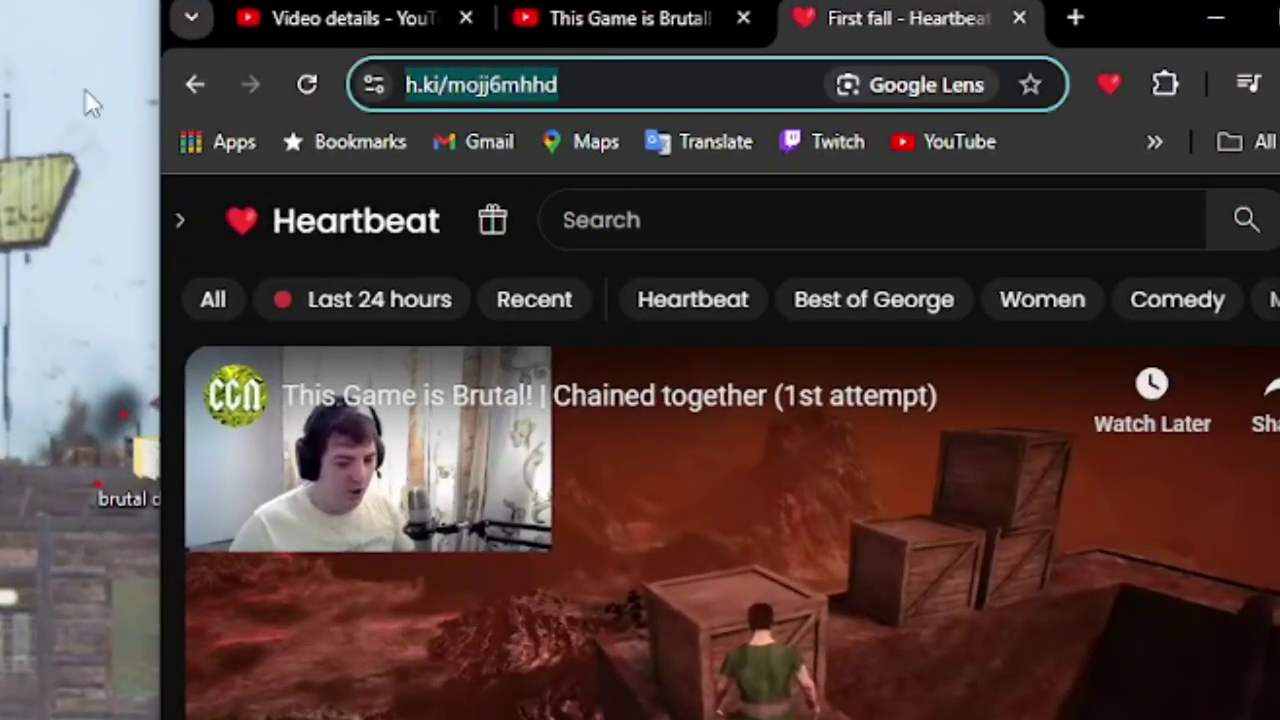
{"action": "right_click", "coordinate": [432, 86]}
{"action": "left_click", "coordinate": [411, 90]}
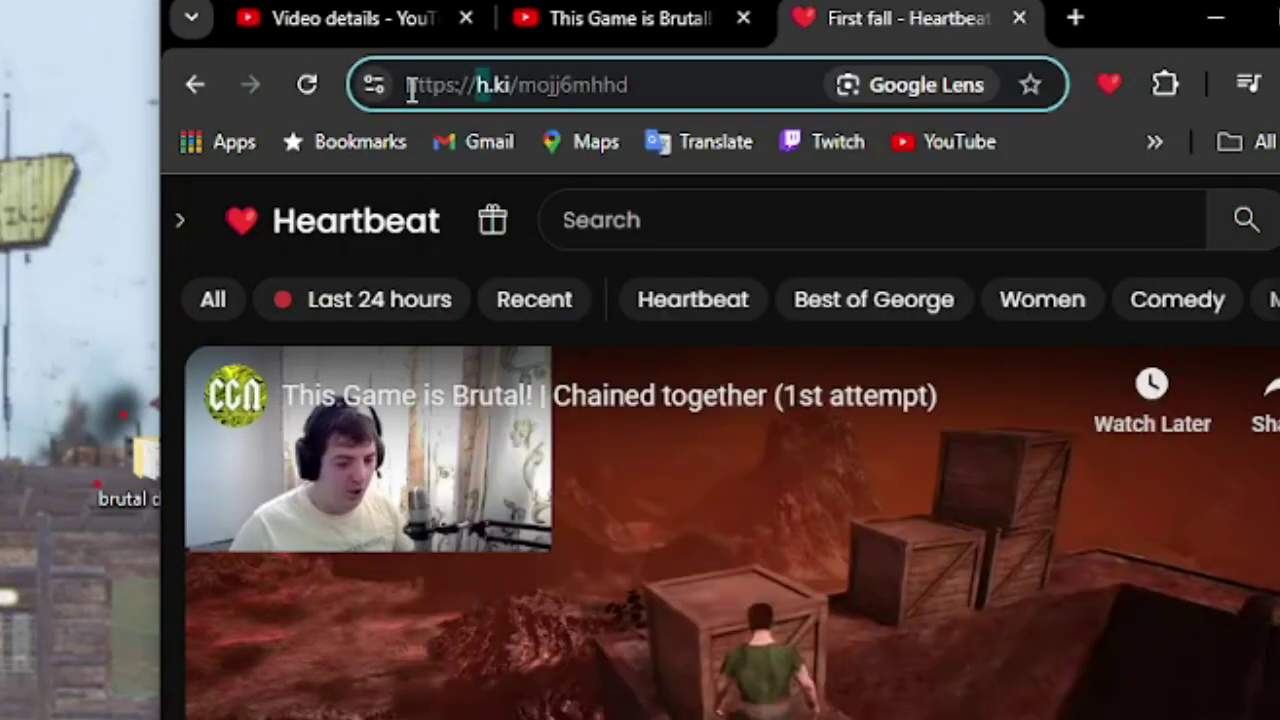
{"action": "left_click", "coordinate": [414, 86]}
{"action": "right_click", "coordinate": [418, 88]}
{"action": "left_click", "coordinate": [483, 380]}
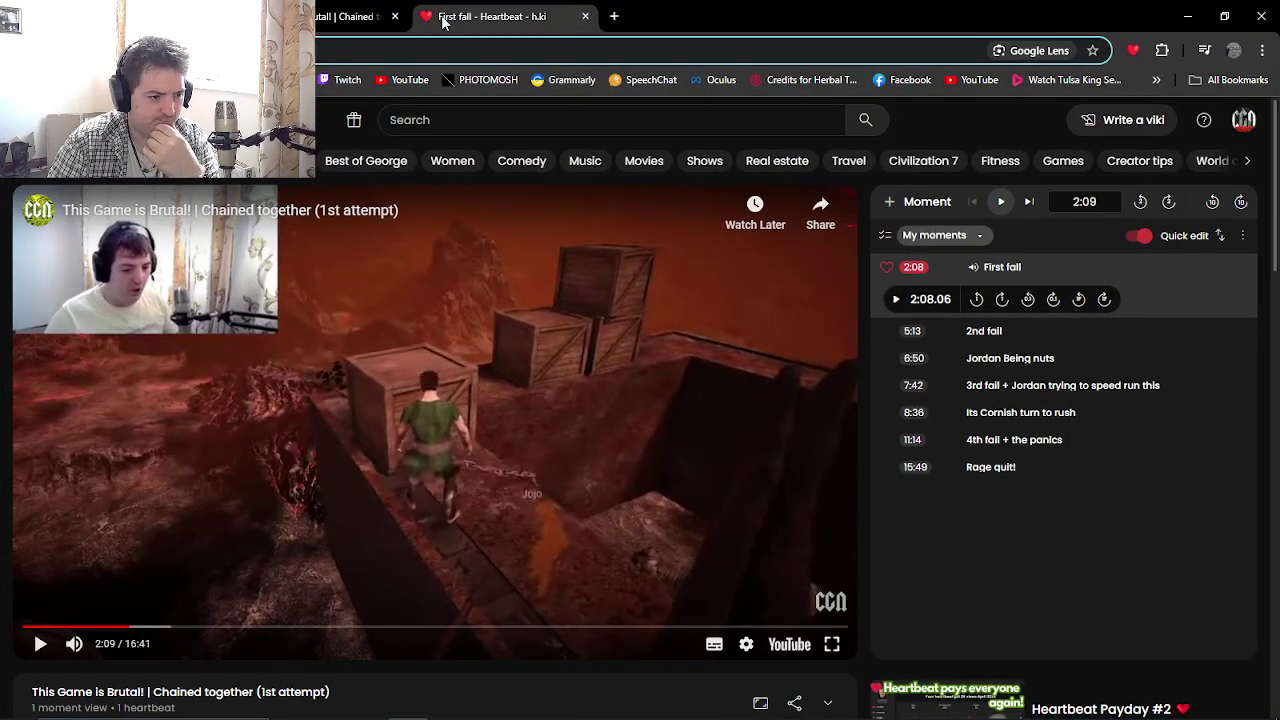
{"action": "left_click", "coordinate": [630, 17]}
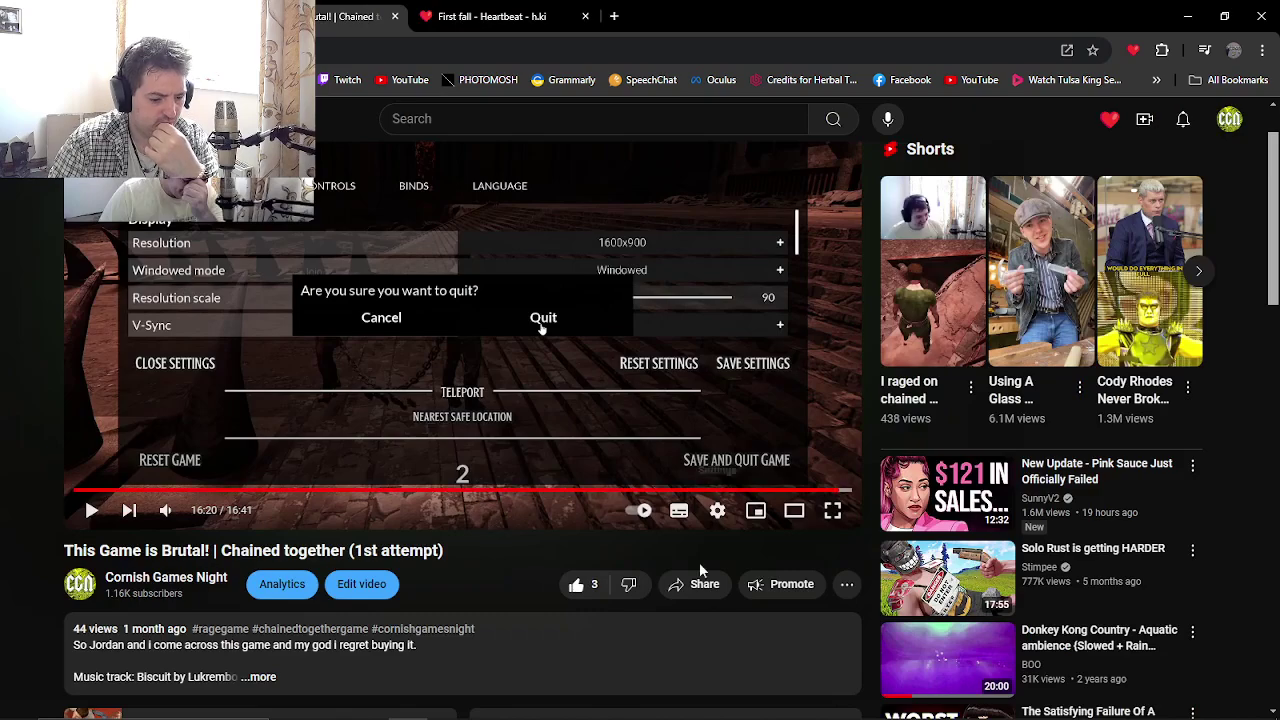
{"action": "scroll", "coordinate": [471, 609], "scroll_direction": "down", "scroll_amount": 3}
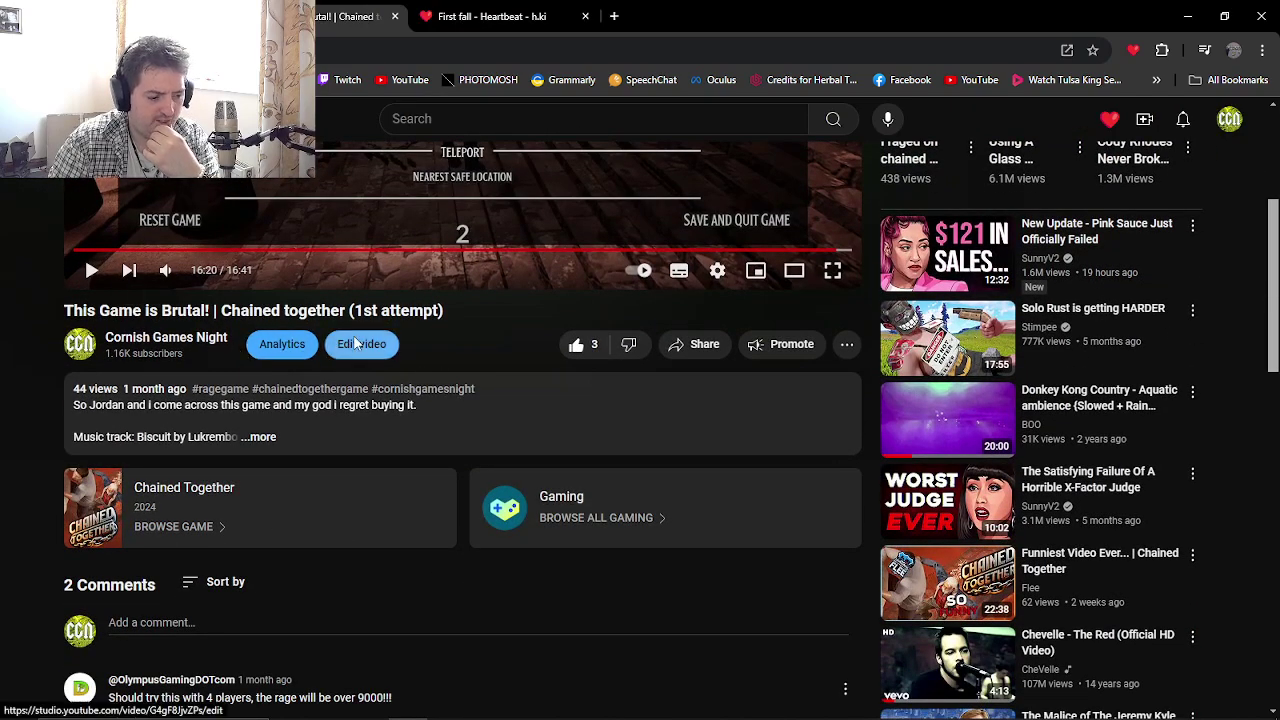
{"action": "left_click", "coordinate": [353, 343]}
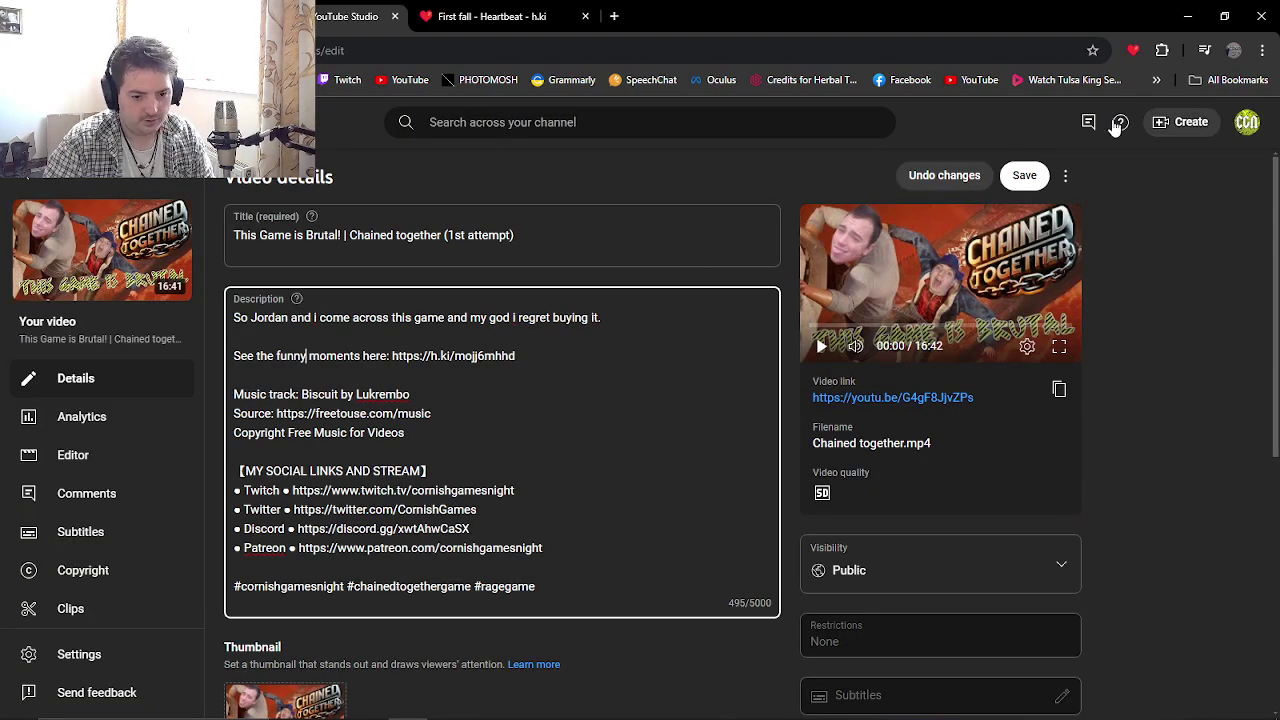
{"action": "left_click", "coordinate": [1026, 176]}
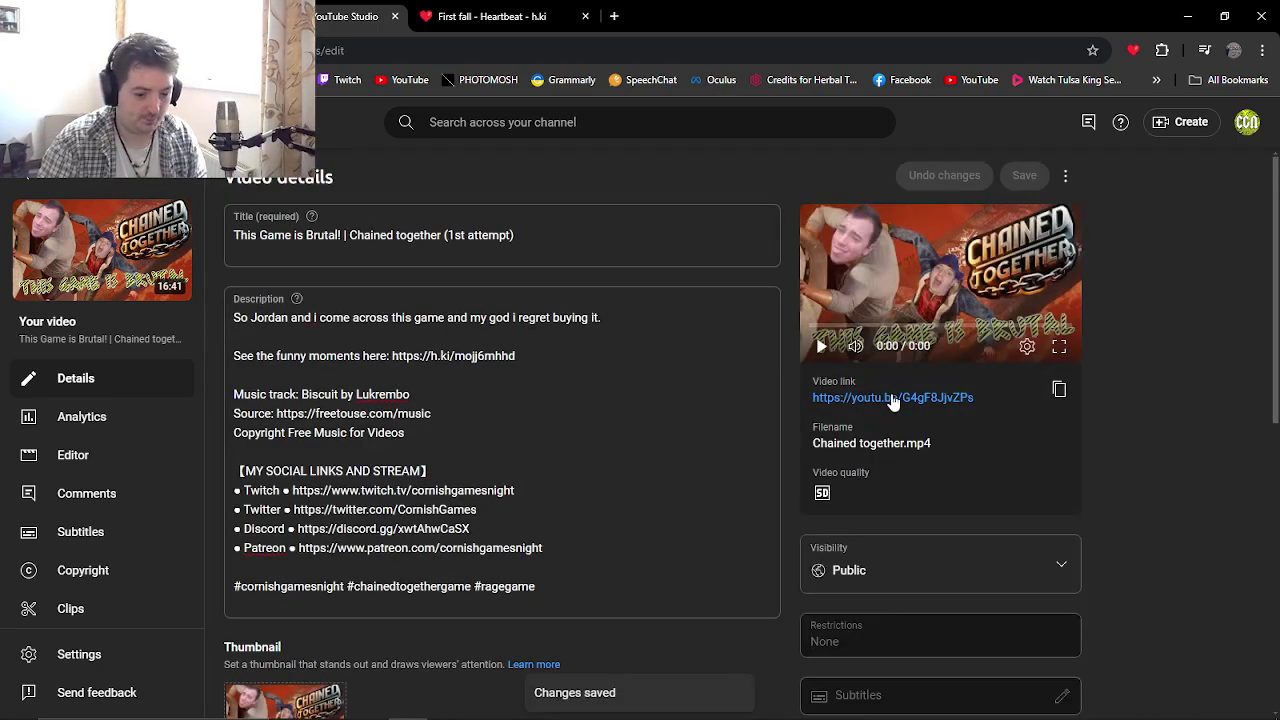
{"action": "left_click", "coordinate": [893, 397]}
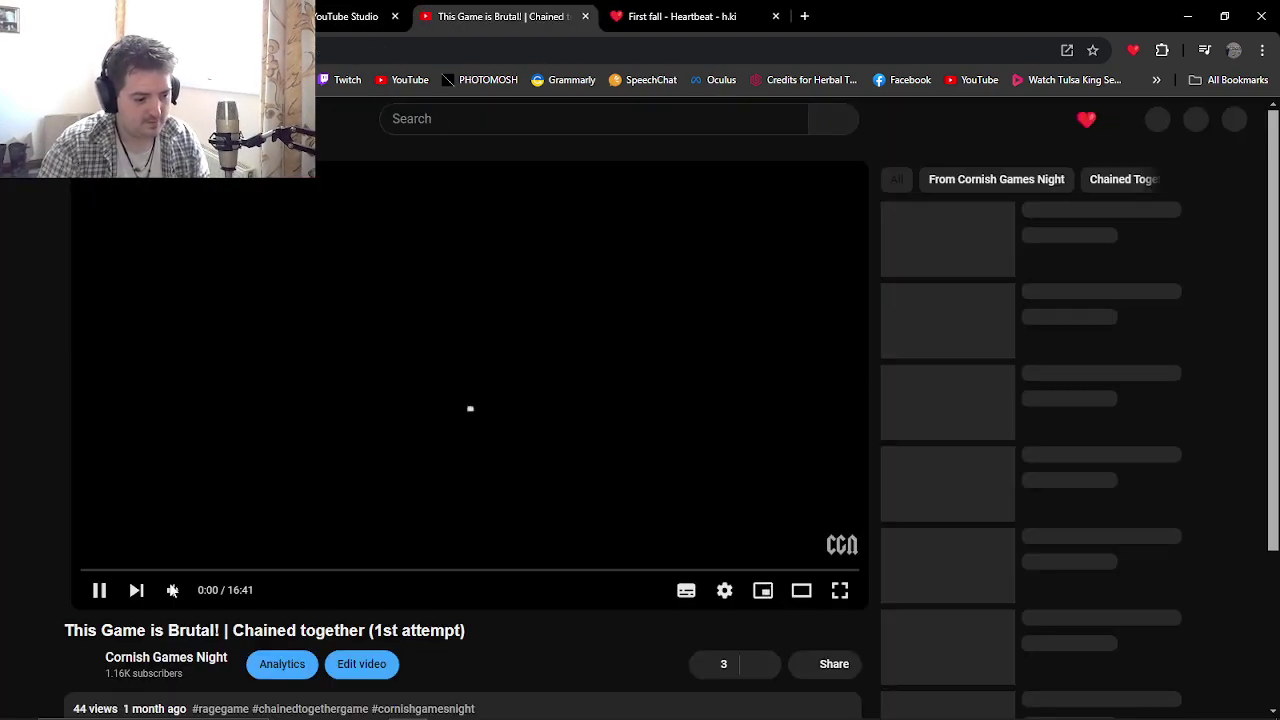
- Pause the video and expand its full description
{"action": "left_click", "coordinate": [99, 590]}
{"action": "scroll", "coordinate": [245, 578], "scroll_direction": "down", "scroll_amount": 2}
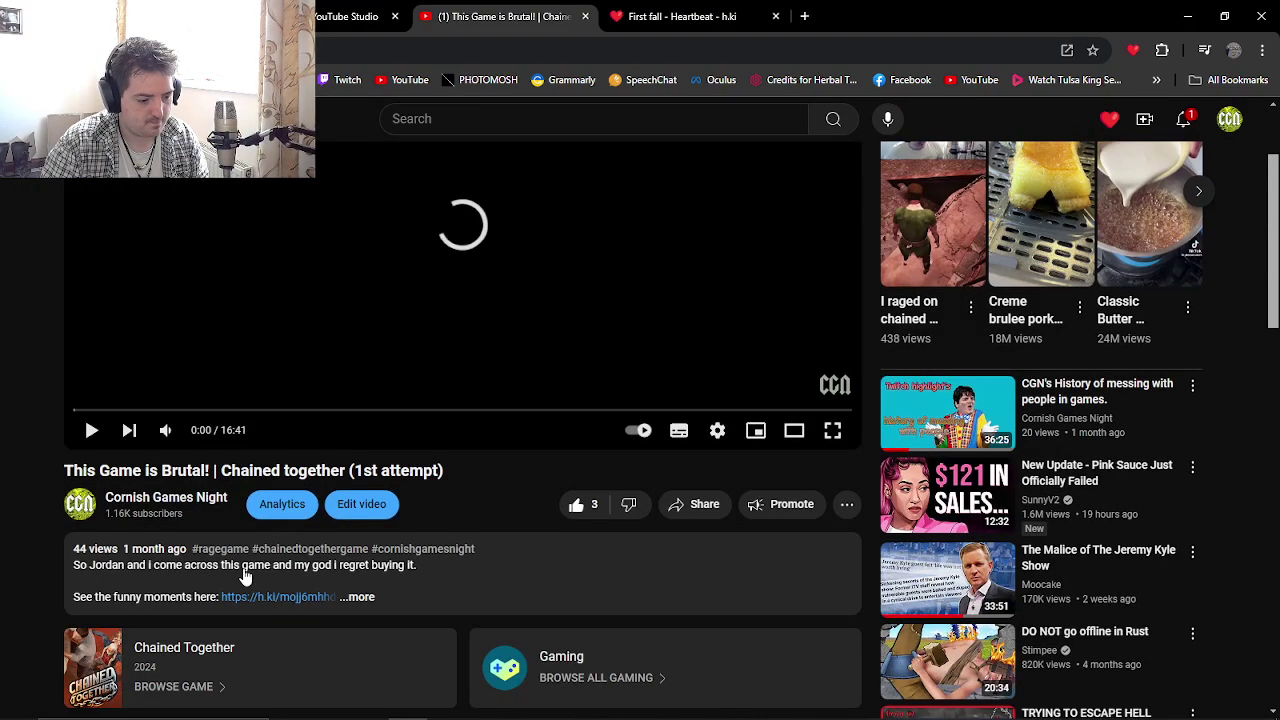
{"action": "scroll", "coordinate": [245, 578], "scroll_direction": "down", "scroll_amount": 1}
{"action": "left_click", "coordinate": [357, 517]}
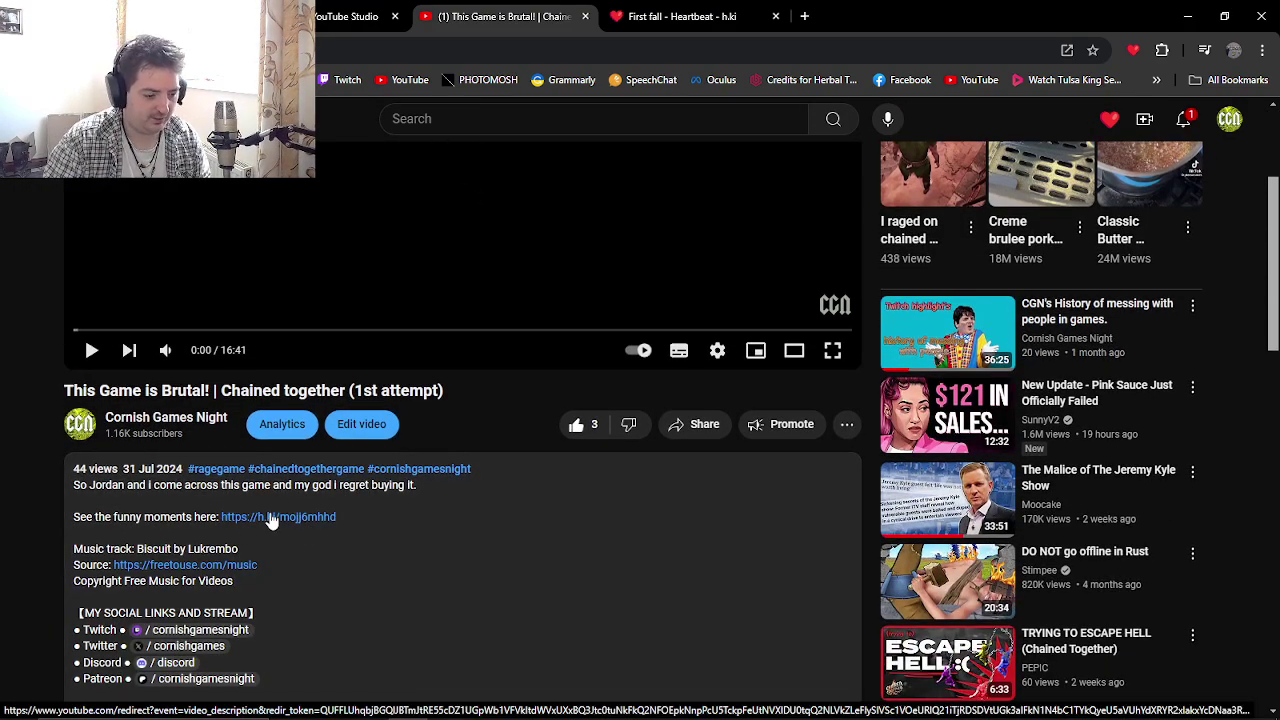
- Confirm the description's h.ki link opens First fall at 2:08, then close that Heartbeat tab
{"action": "left_click", "coordinate": [271, 521]}
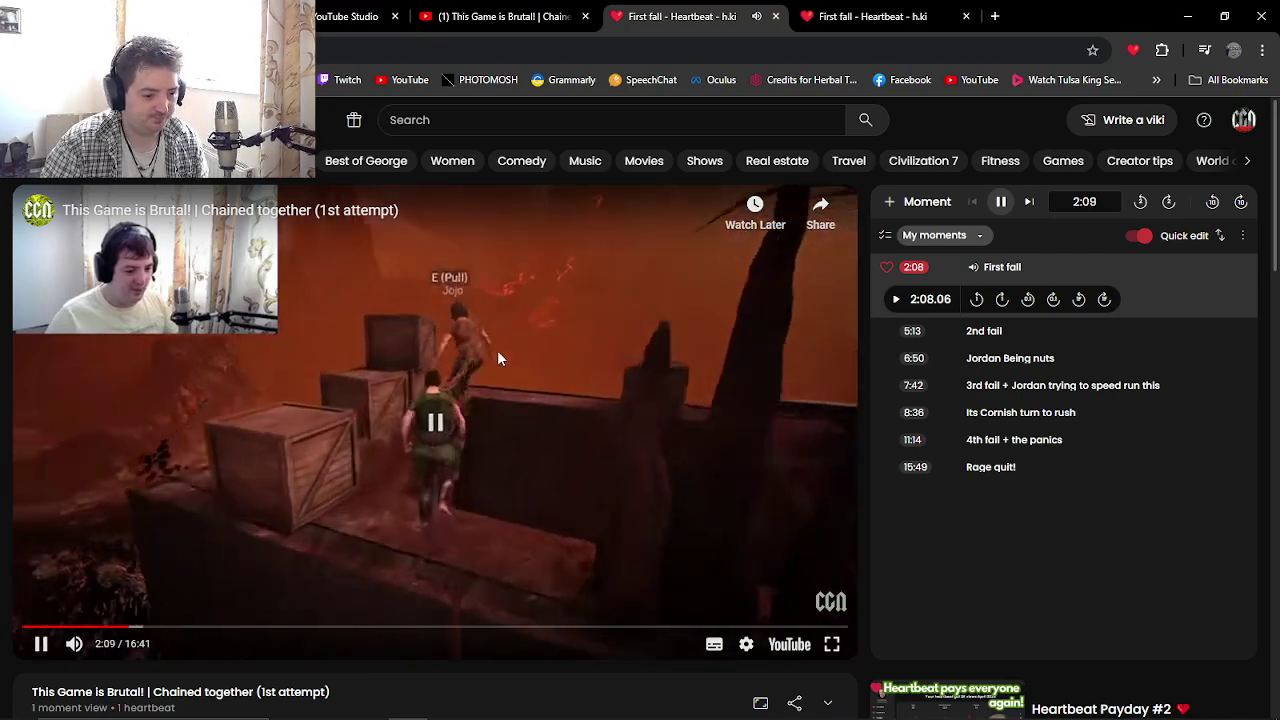
{"action": "left_click", "coordinate": [497, 358]}
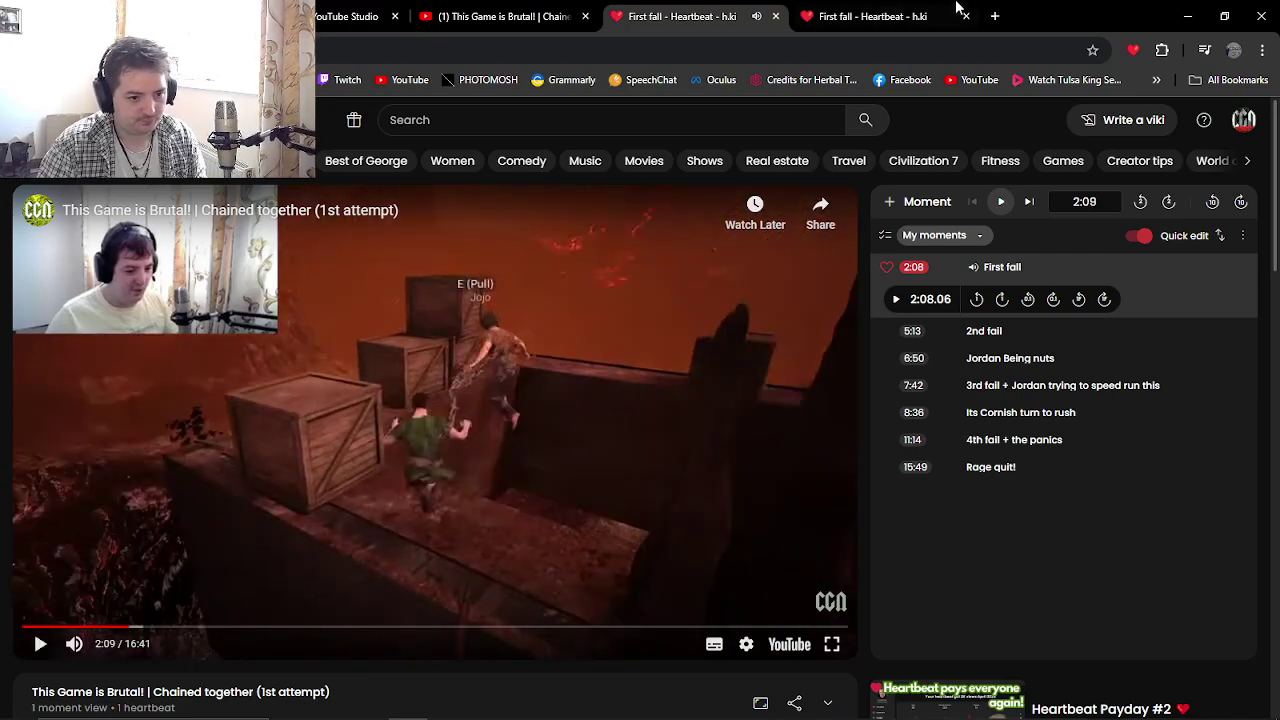
{"action": "left_click", "coordinate": [775, 16]}
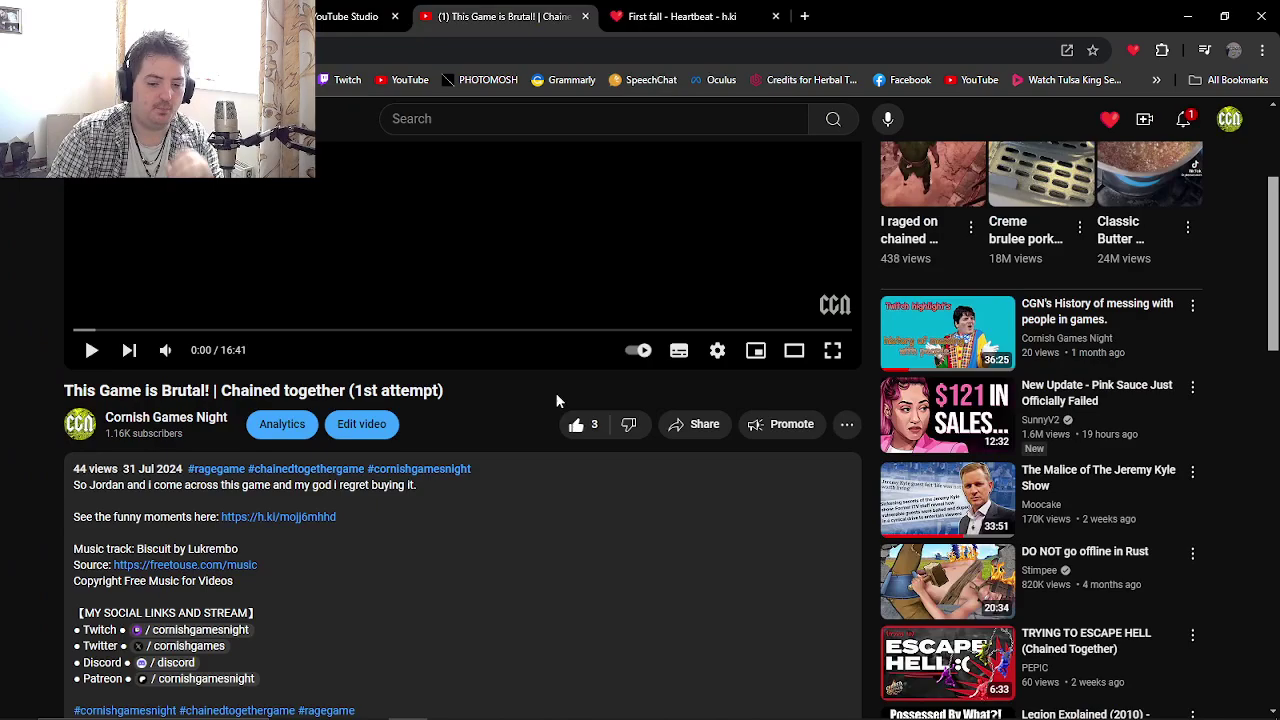
{"action": "scroll", "coordinate": [557, 399], "scroll_direction": "up", "scroll_amount": 3}
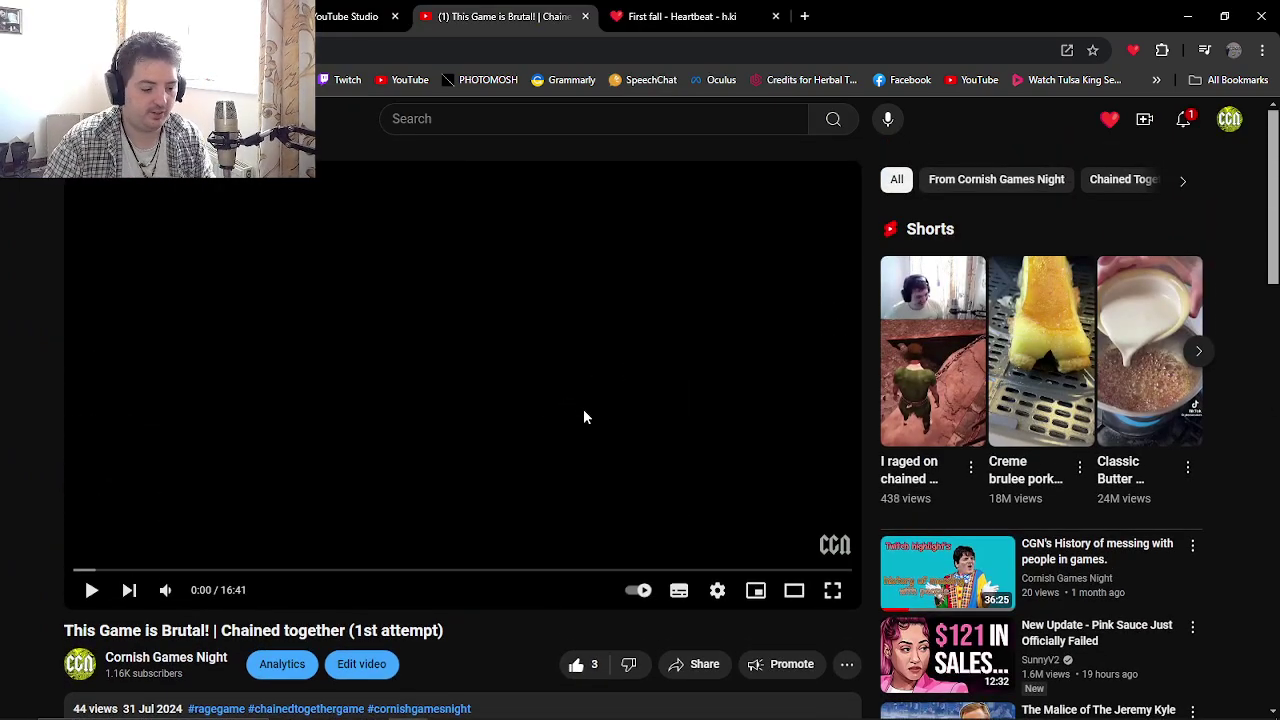
{"action": "scroll", "coordinate": [465, 486], "scroll_direction": "down", "scroll_amount": 2}
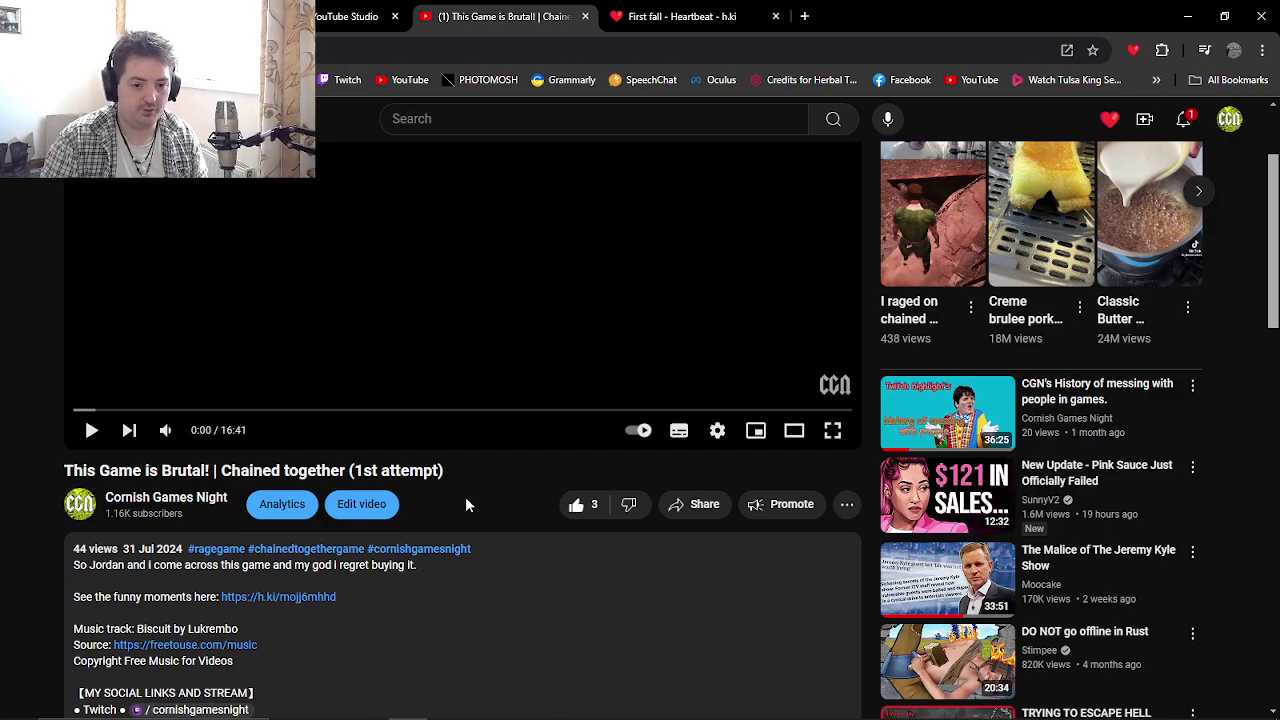
- Open the CRSED: Cuisine Royale playlist in Heartbeat and play its m30 kill moment at 6:49
{"action": "key", "text": "ctrl+Tab"}
{"action": "left_click", "coordinate": [577, 660]}
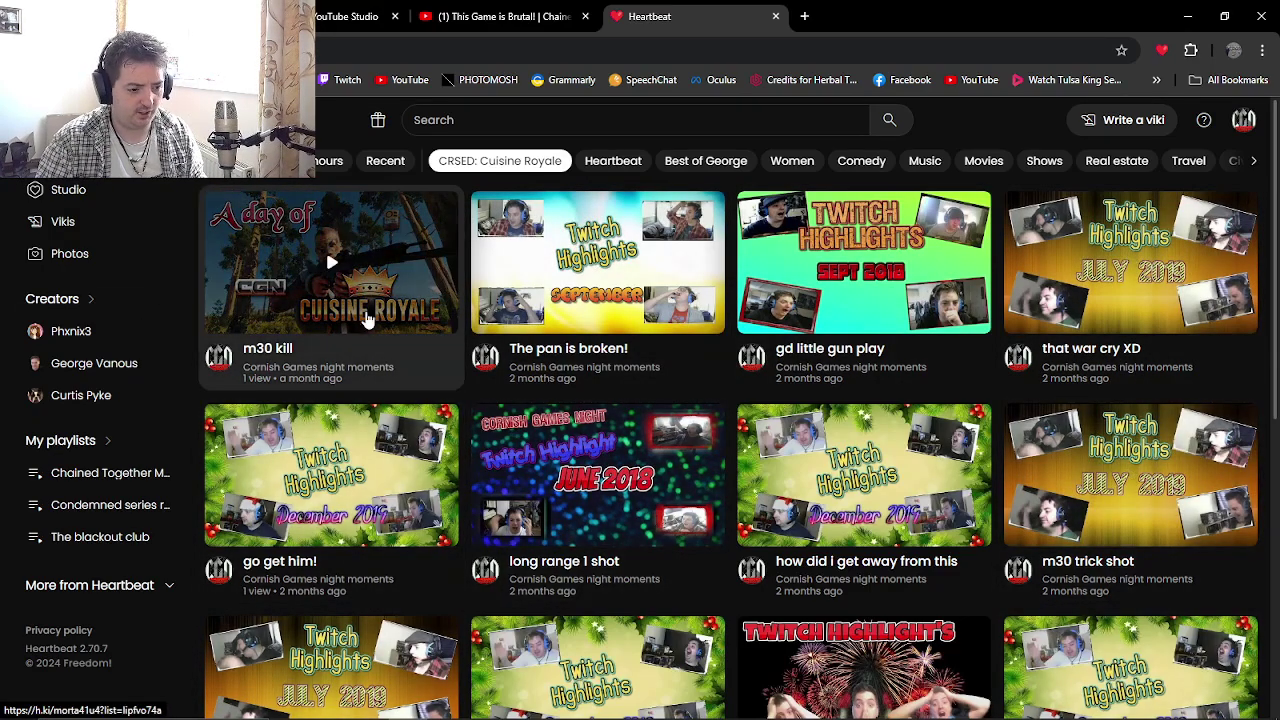
{"action": "left_click", "coordinate": [391, 328]}
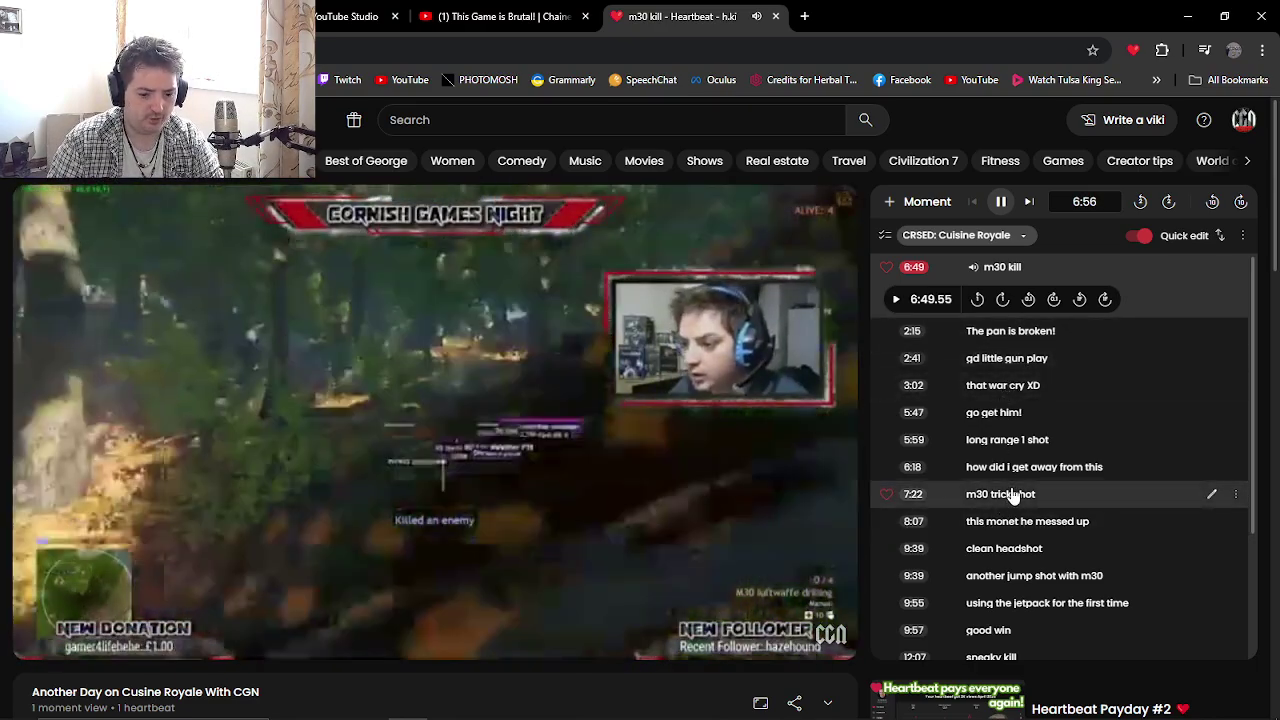
- Play the m30 trick shot moment from 7:22 of the July 2019 Twitch Highlights video
{"action": "left_click", "coordinate": [1012, 494]}
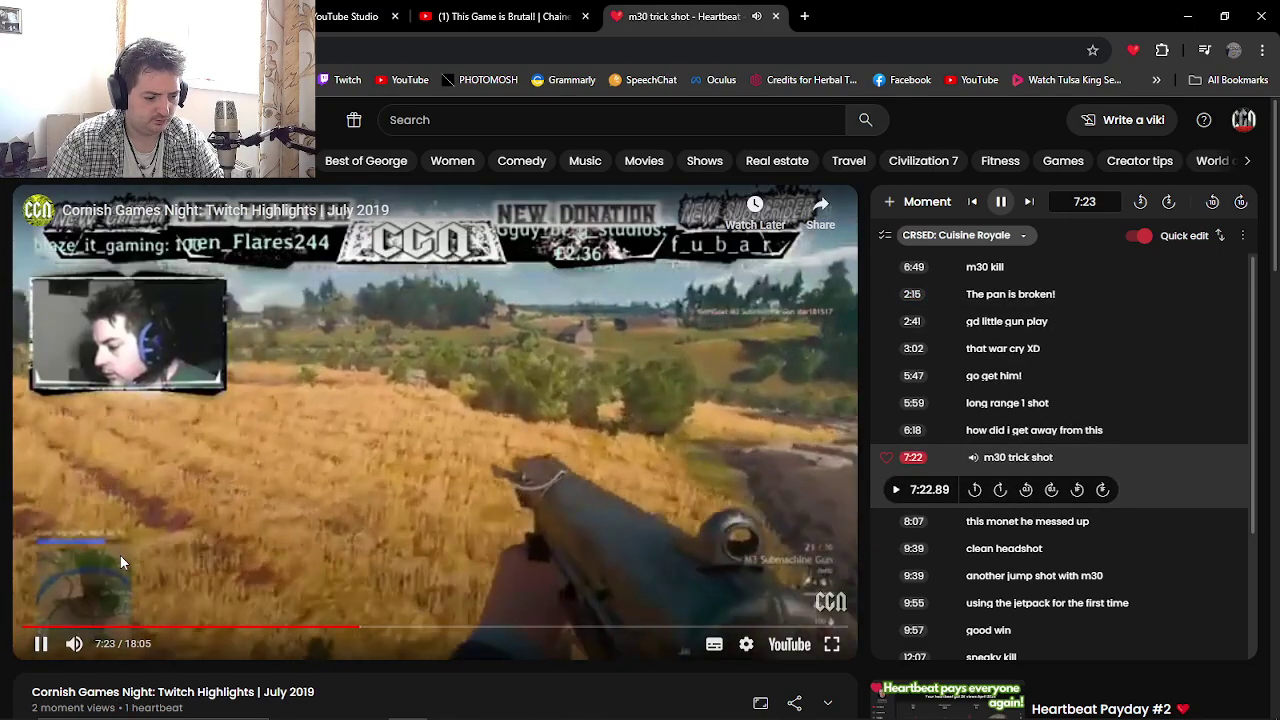
{"action": "scroll", "coordinate": [340, 563], "scroll_direction": "down", "scroll_amount": 1}
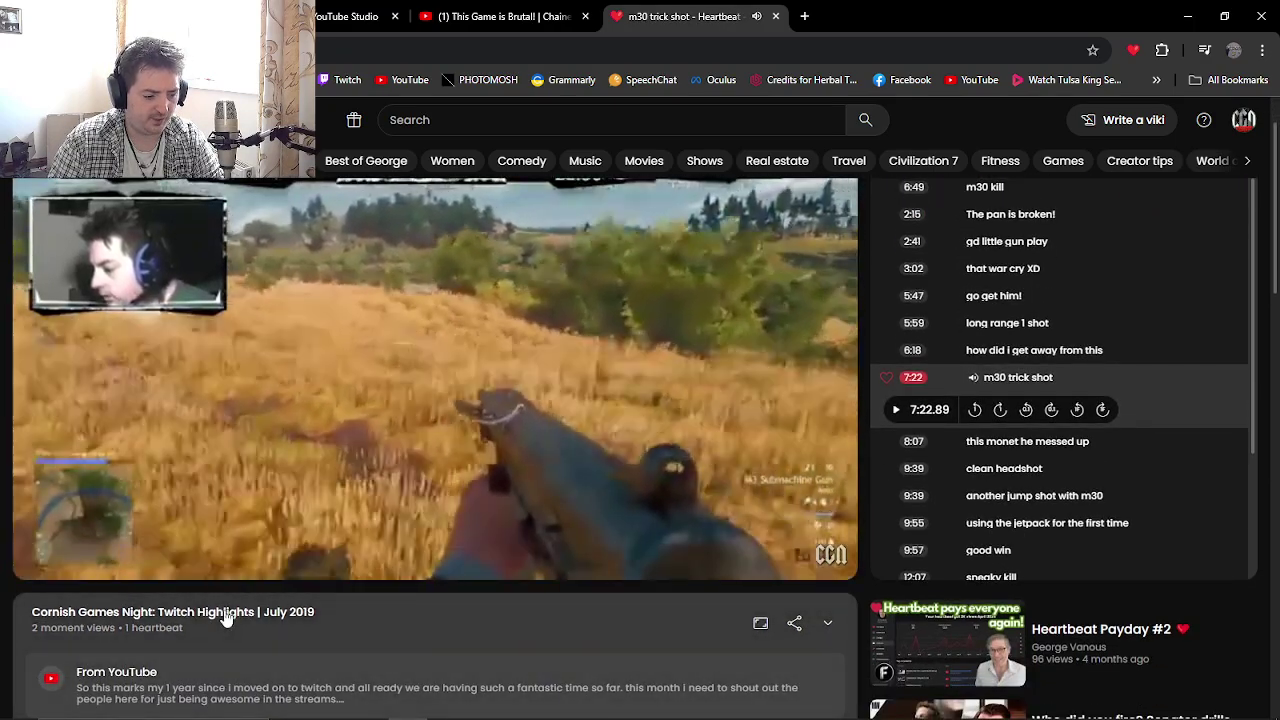
{"action": "scroll", "coordinate": [459, 560], "scroll_direction": "up", "scroll_amount": 1}
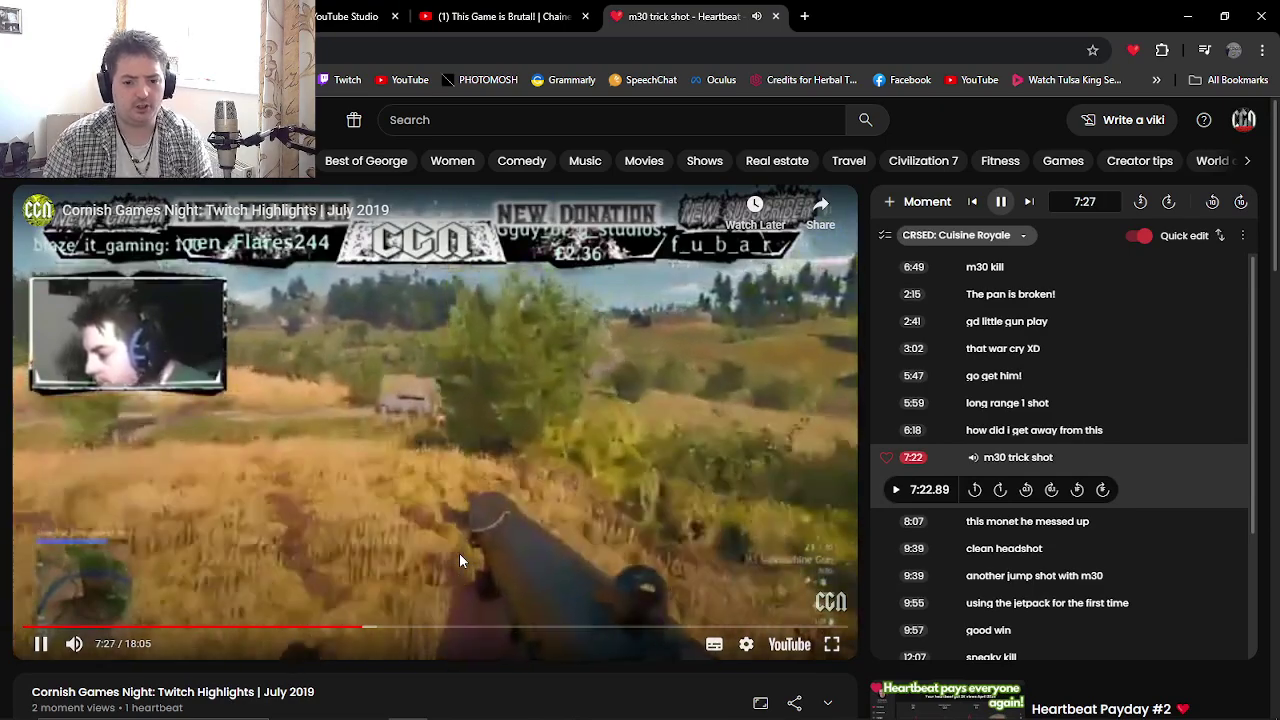